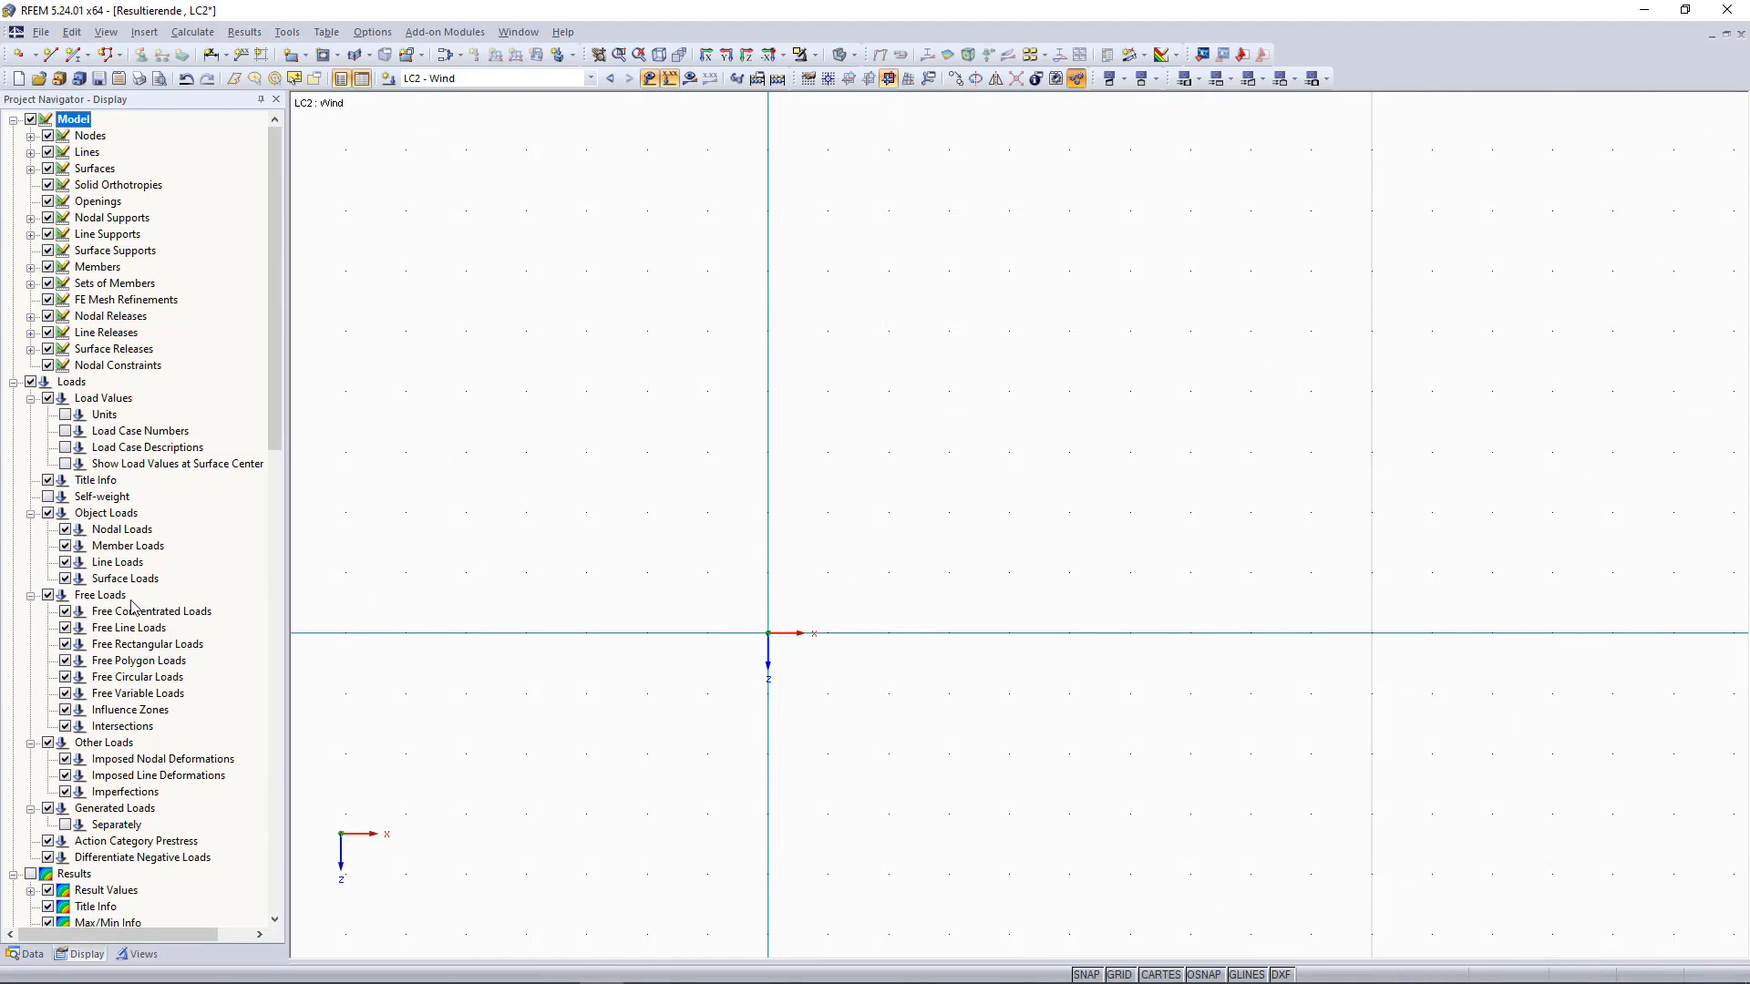
scroll(135, 612, "down", 13)
scroll(141, 623, "down", 4)
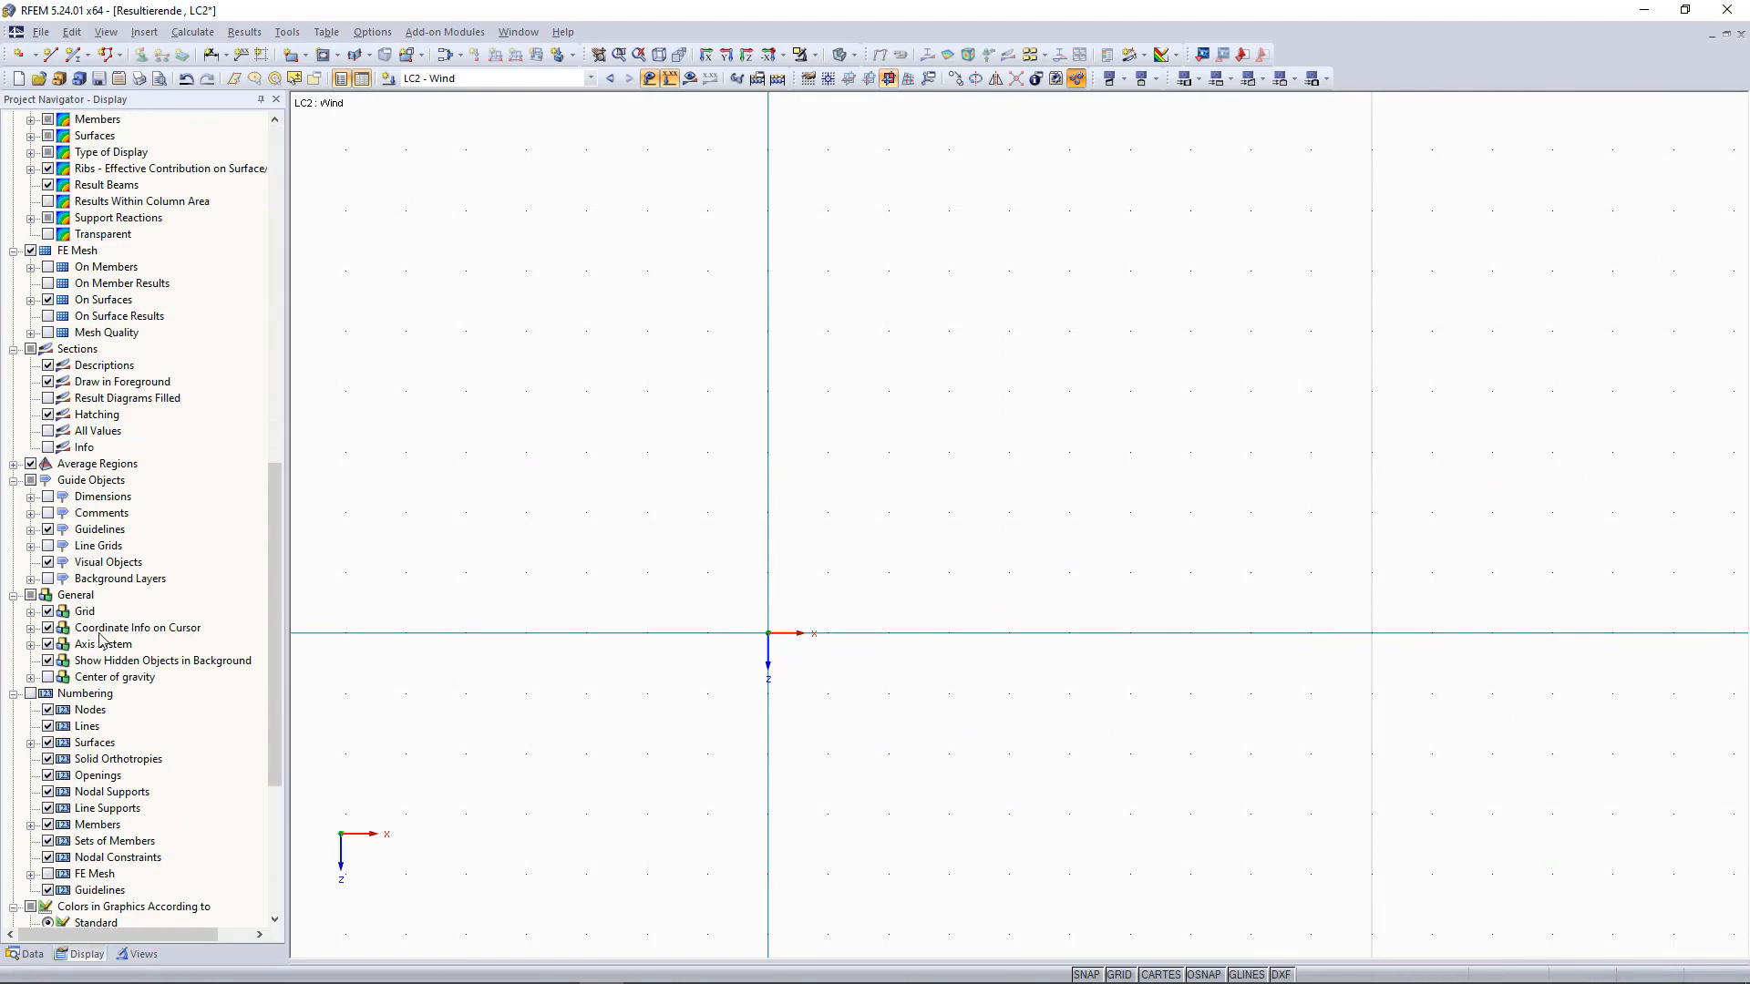
left_click(76, 597)
scroll(171, 708, "up", 18)
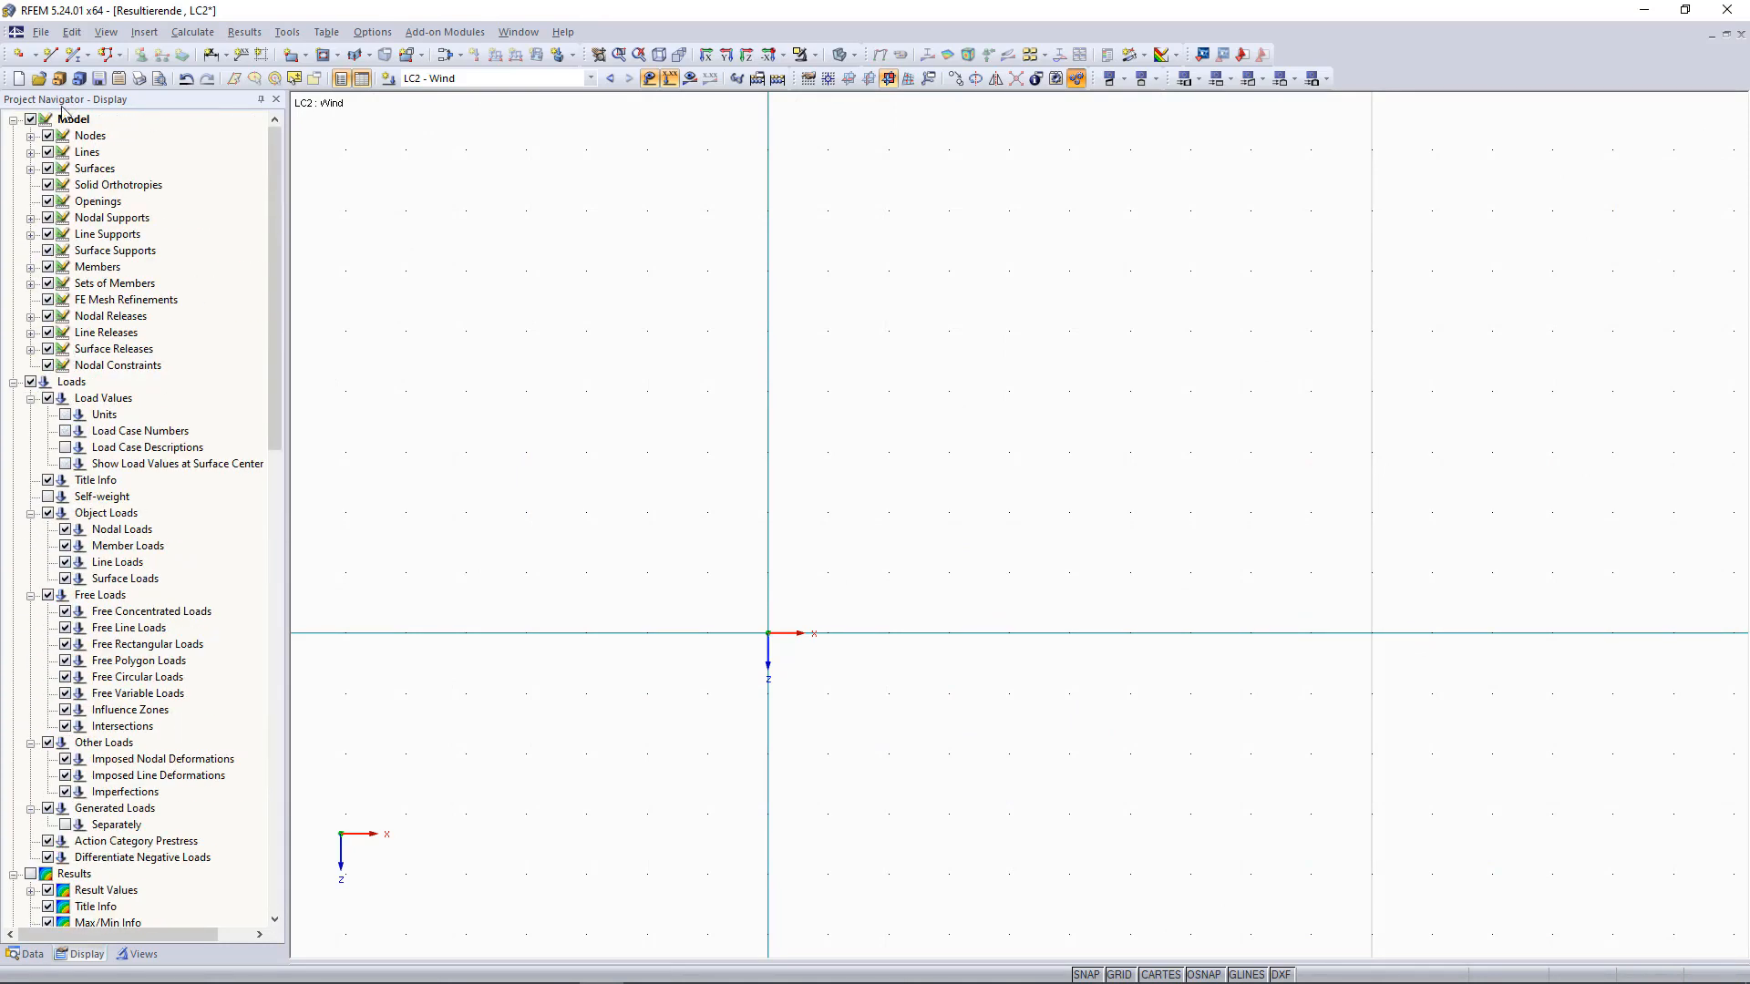
- Start a new single beam member with the Probe cross-section, checking its section properties and QSPROBE material before accepting them
left_click(77, 55)
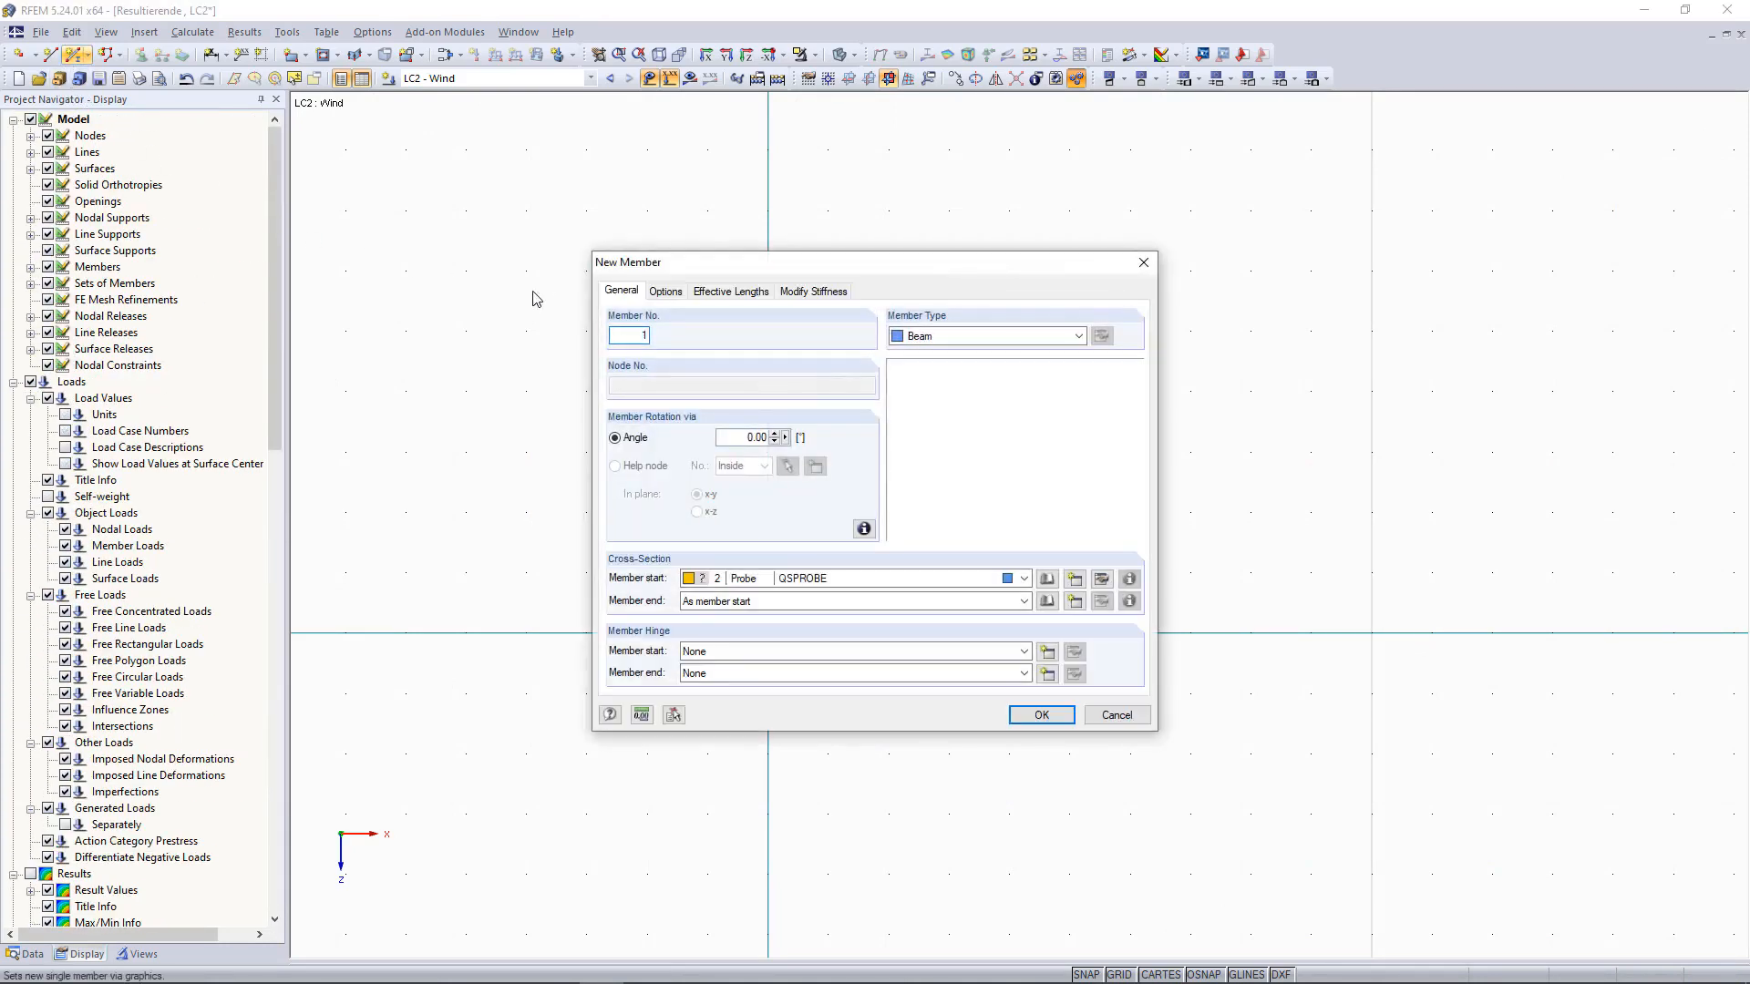
left_click(1102, 584)
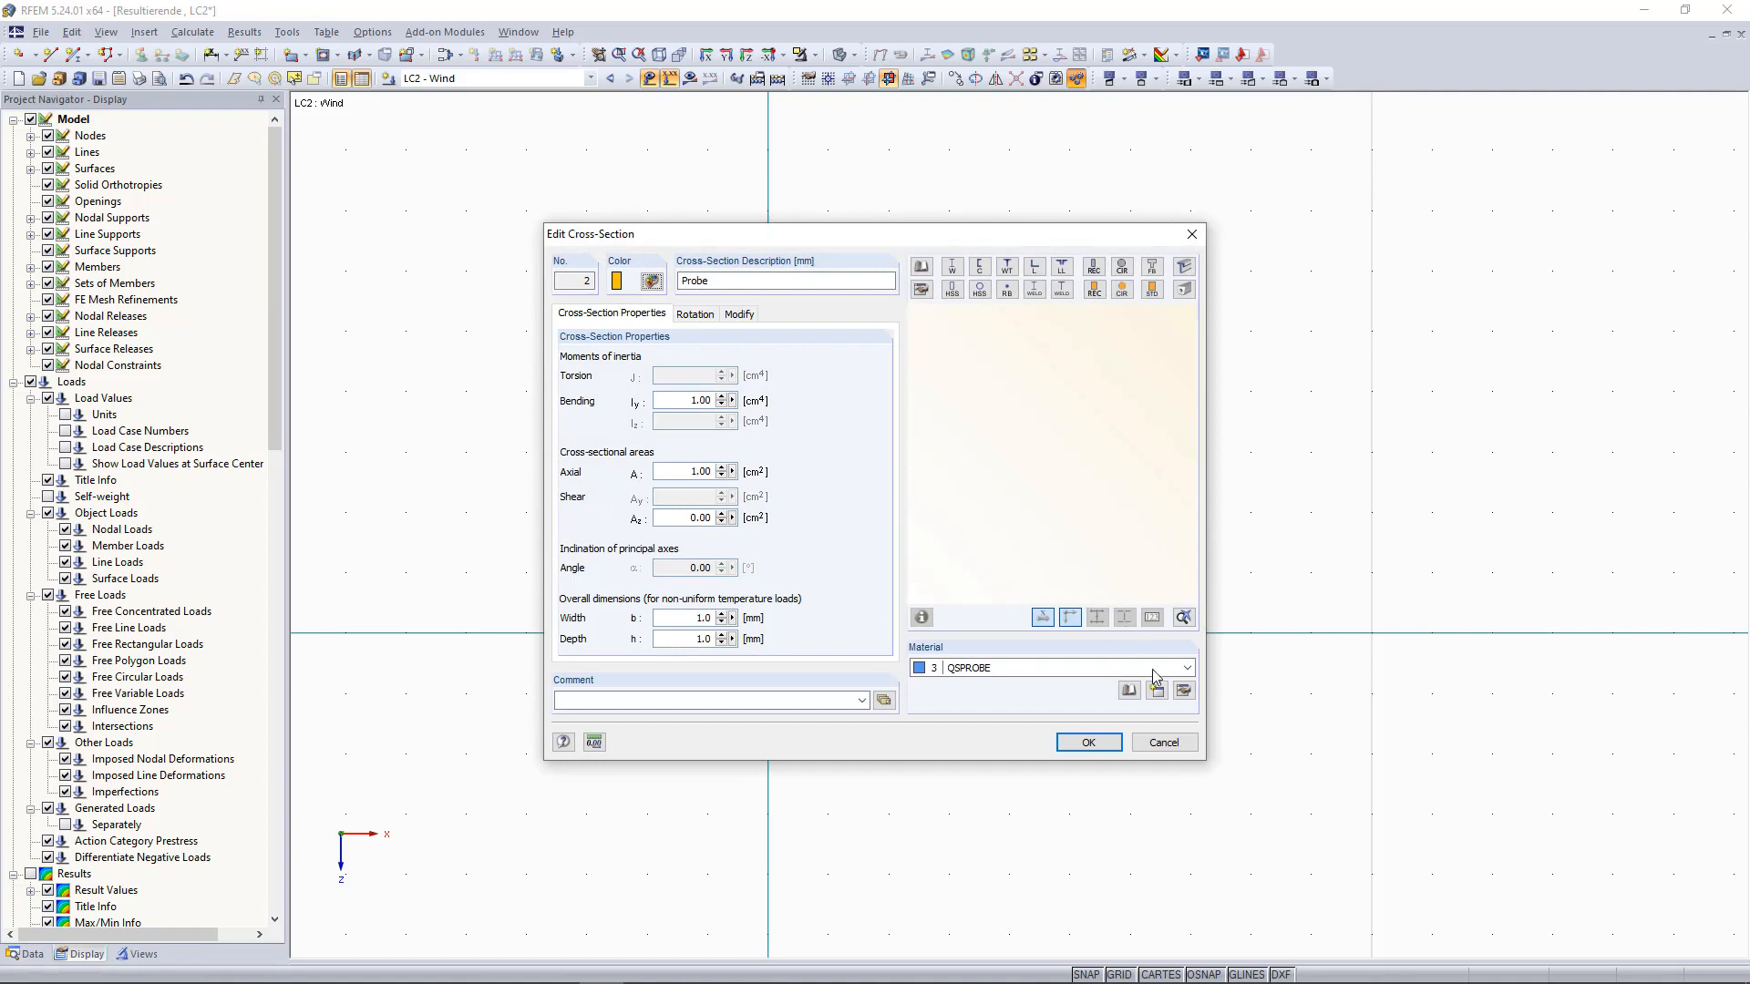
left_click(1183, 691)
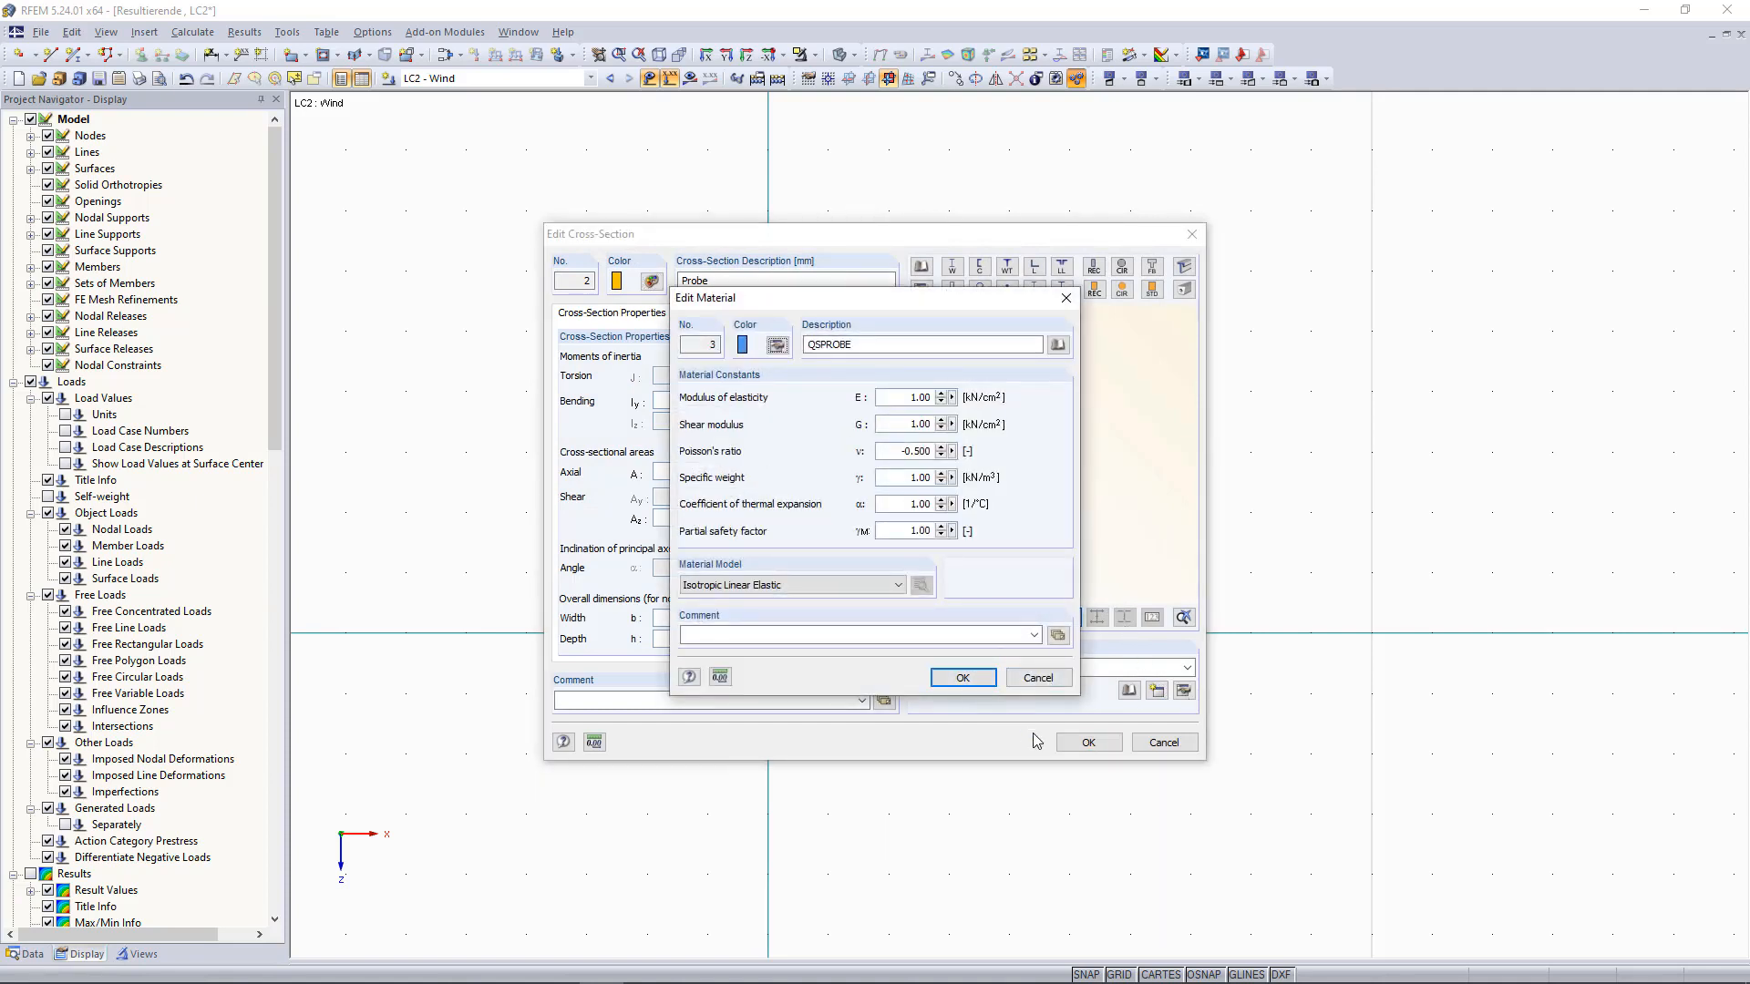
left_click(964, 679)
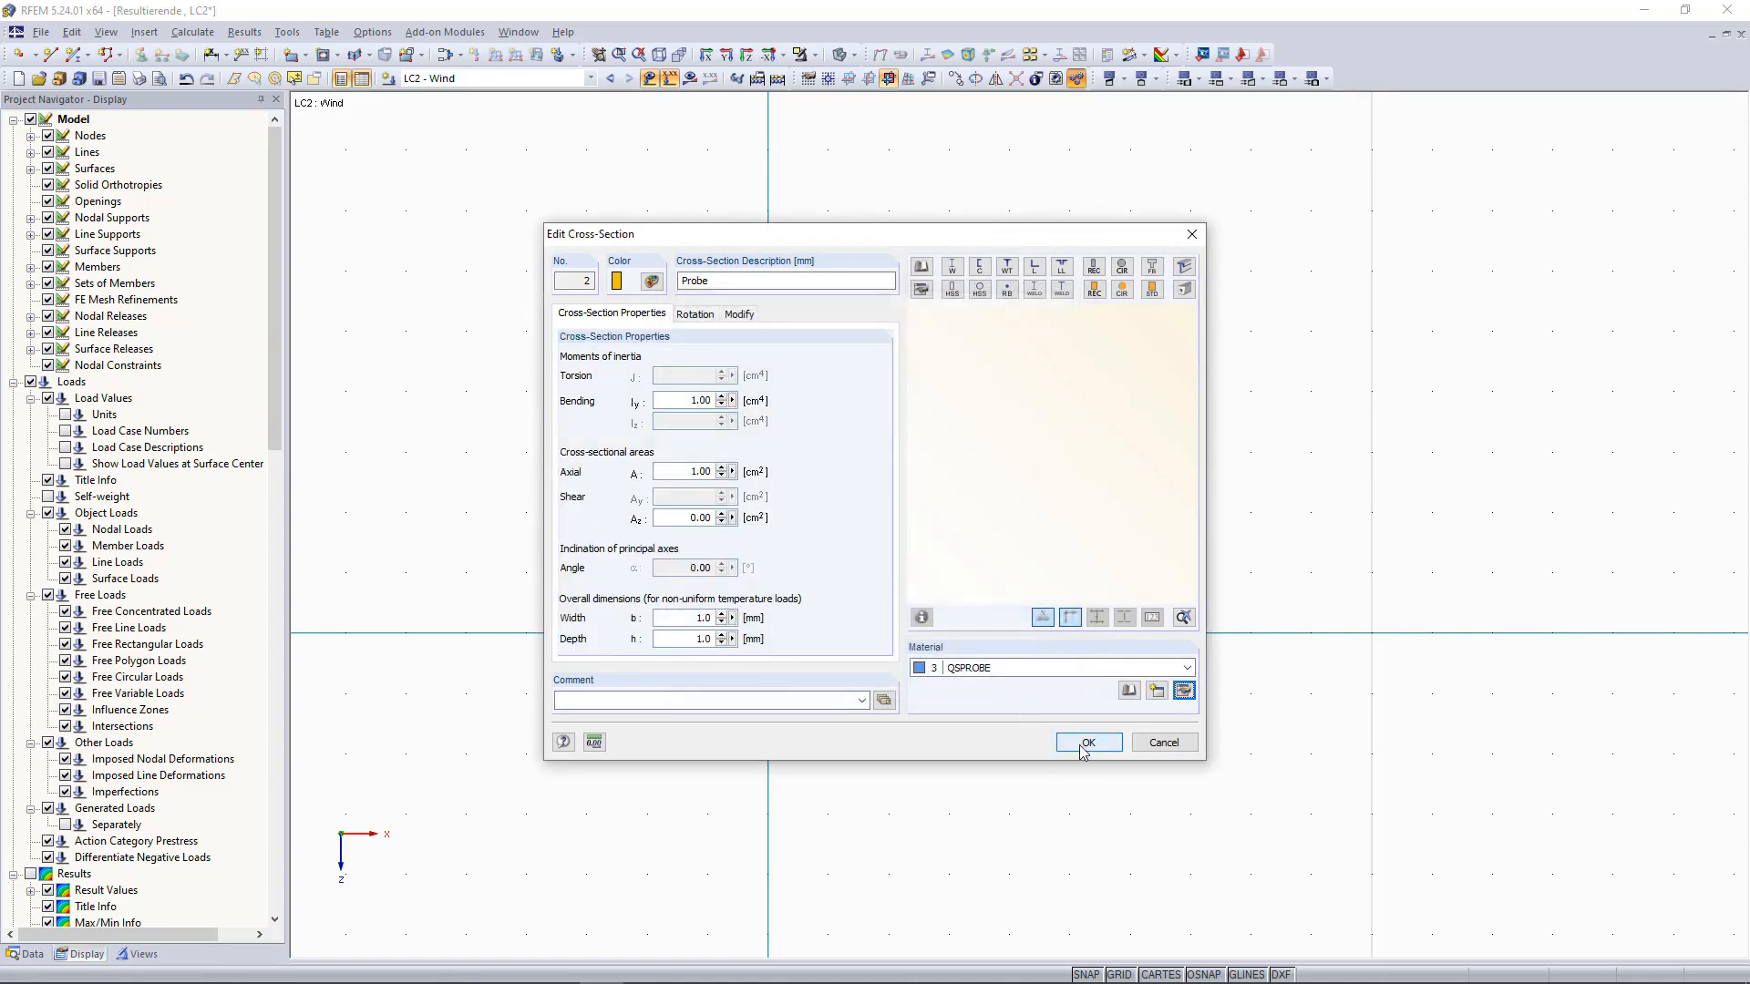
left_click(1087, 743)
left_click(1041, 715)
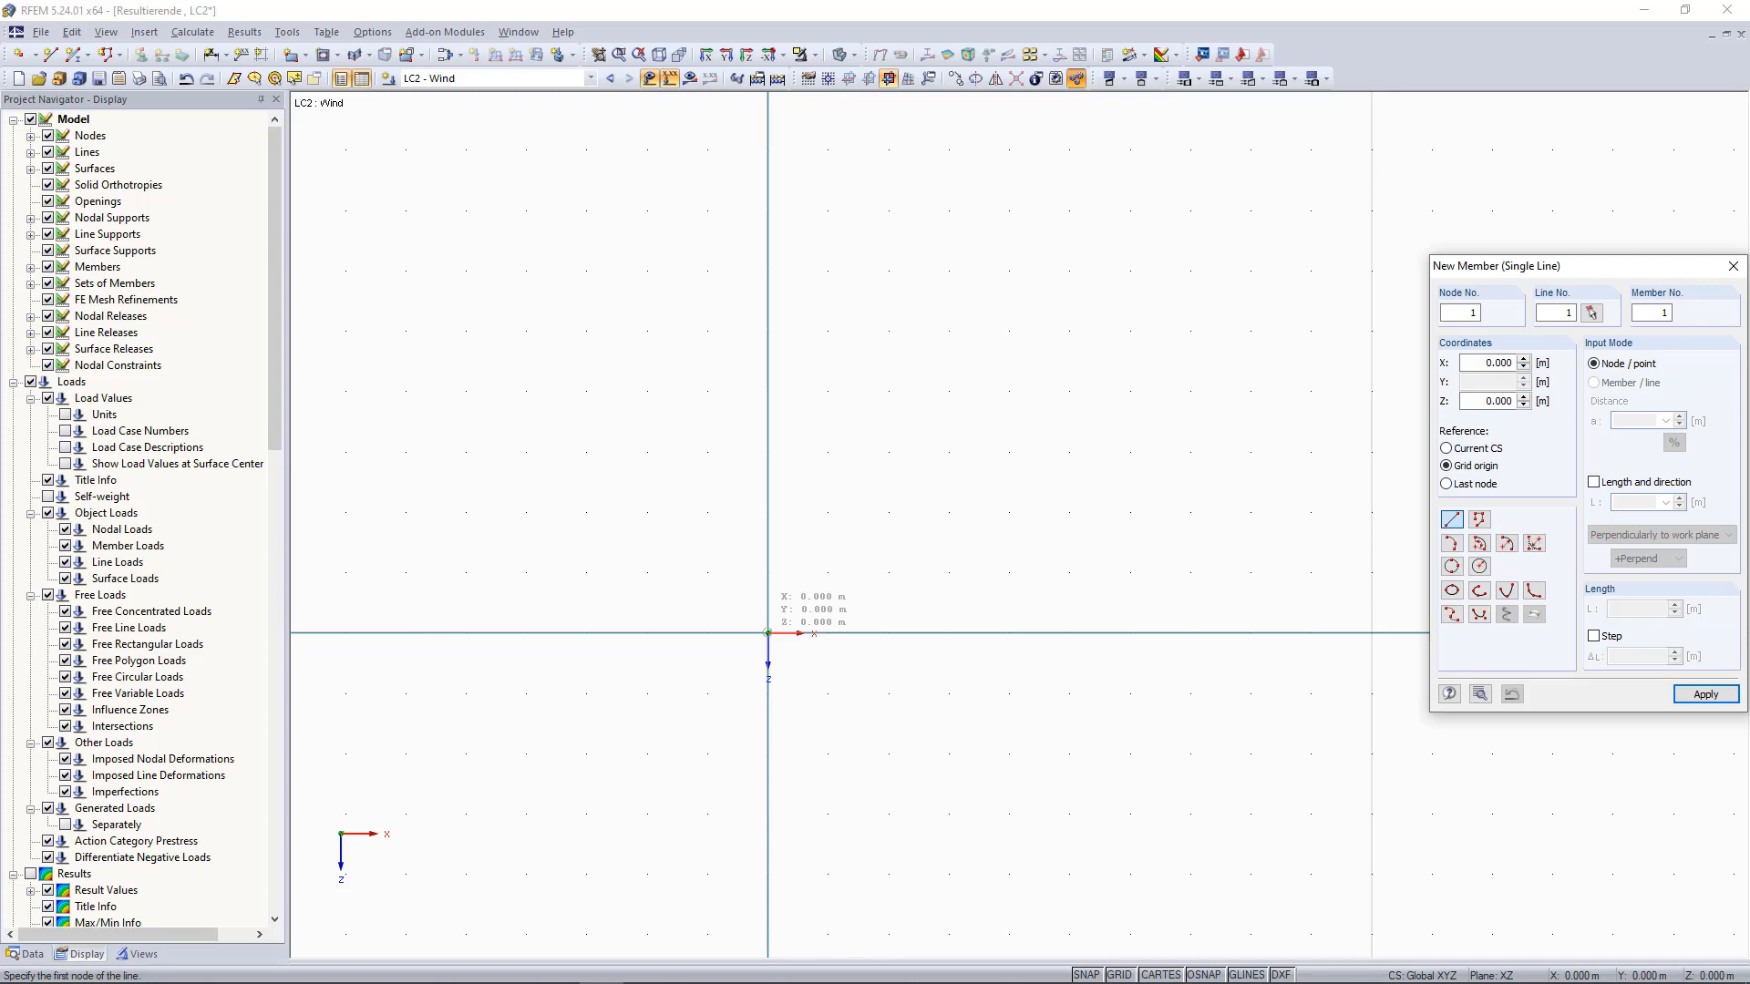
- Draw a 6 m horizontal member along X from the origin and a 4 m vertical member upward from each end
left_click(768, 632)
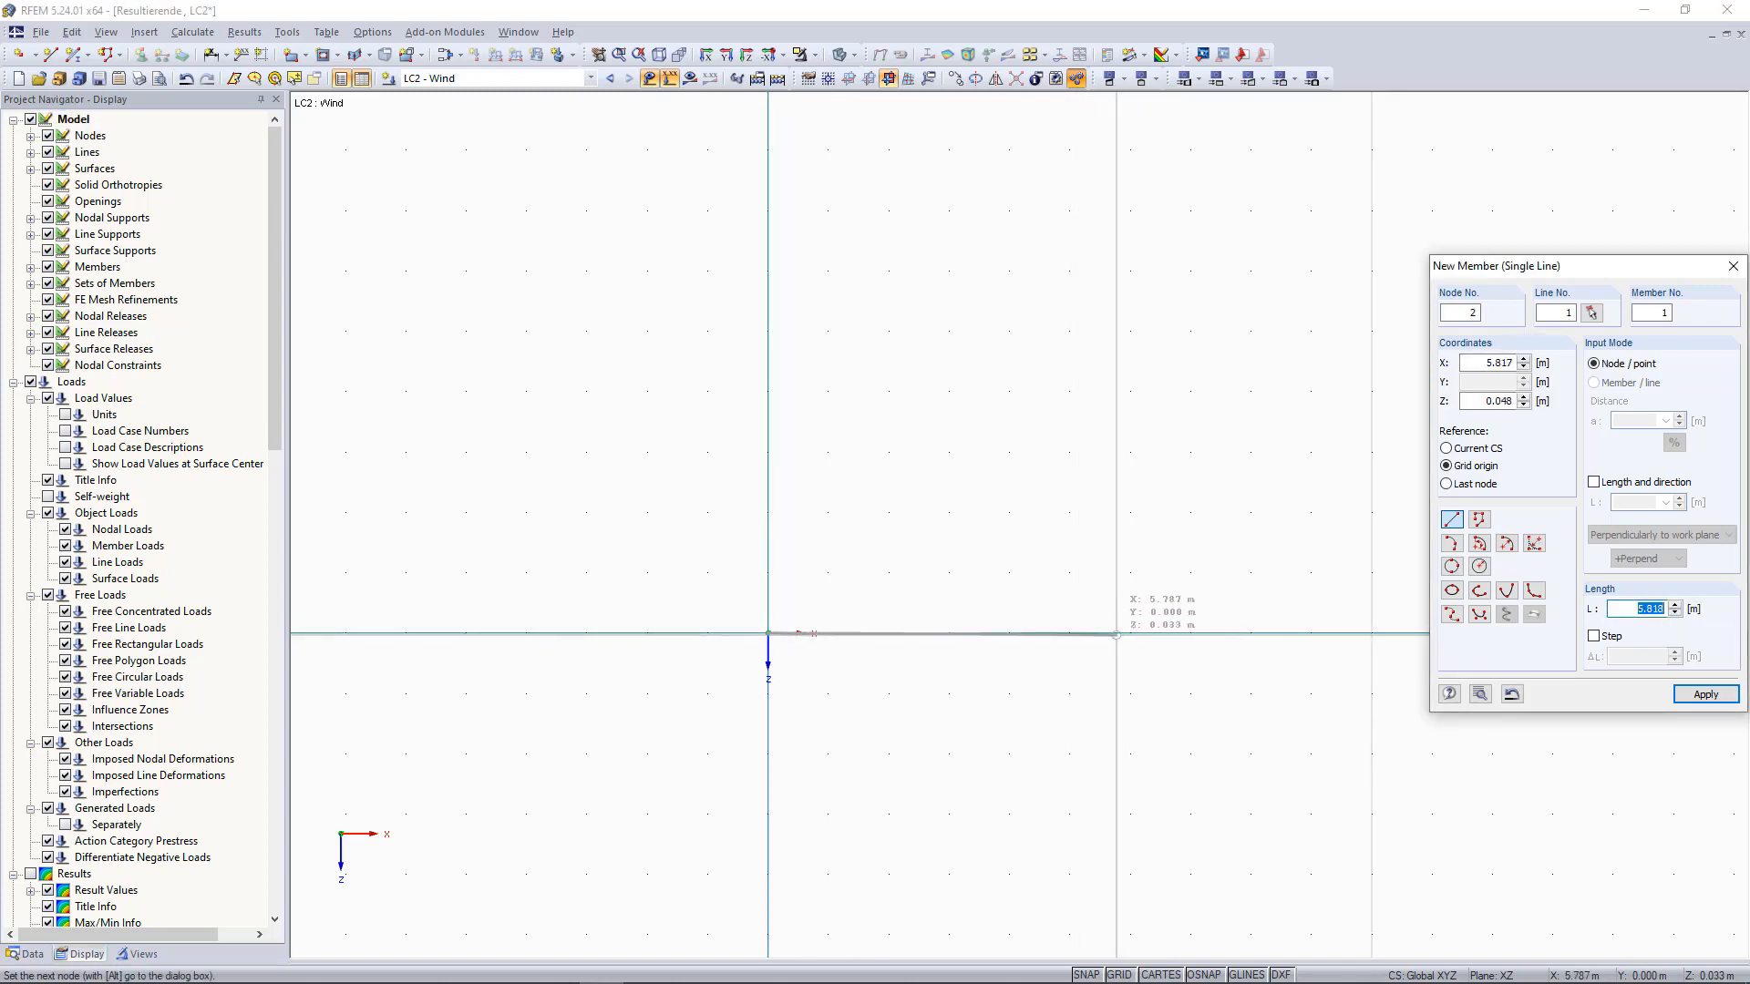
left_click(1130, 632)
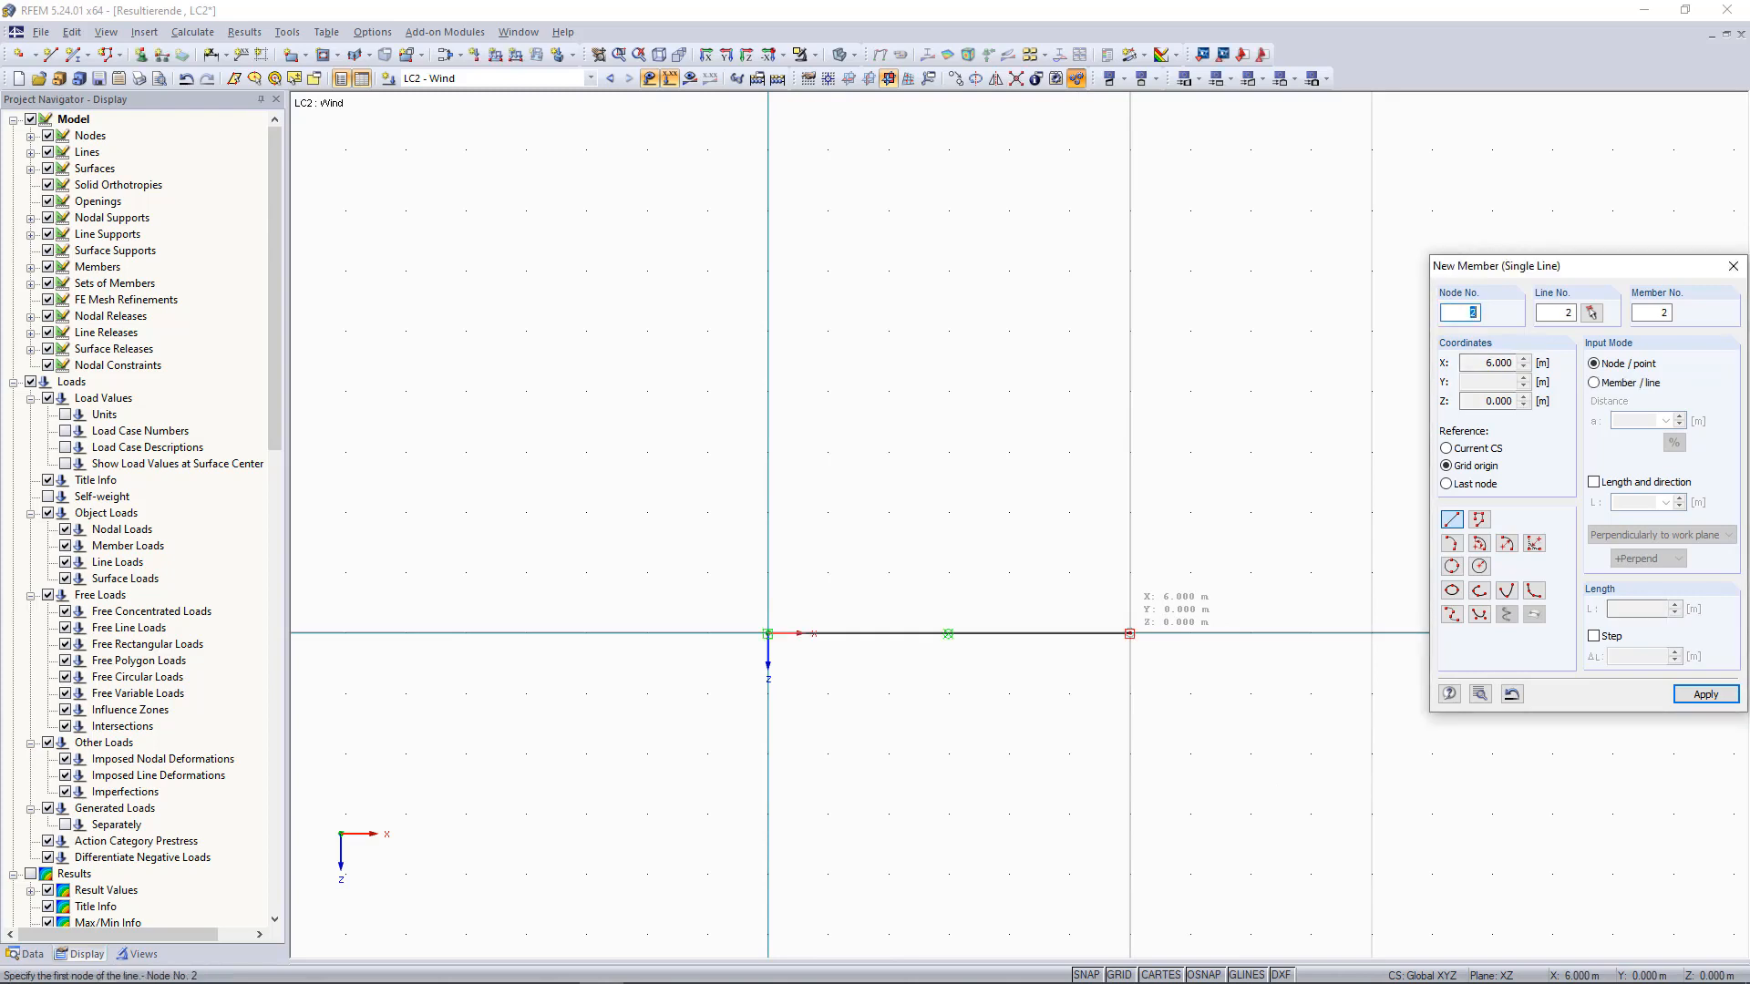
left_click(1130, 632)
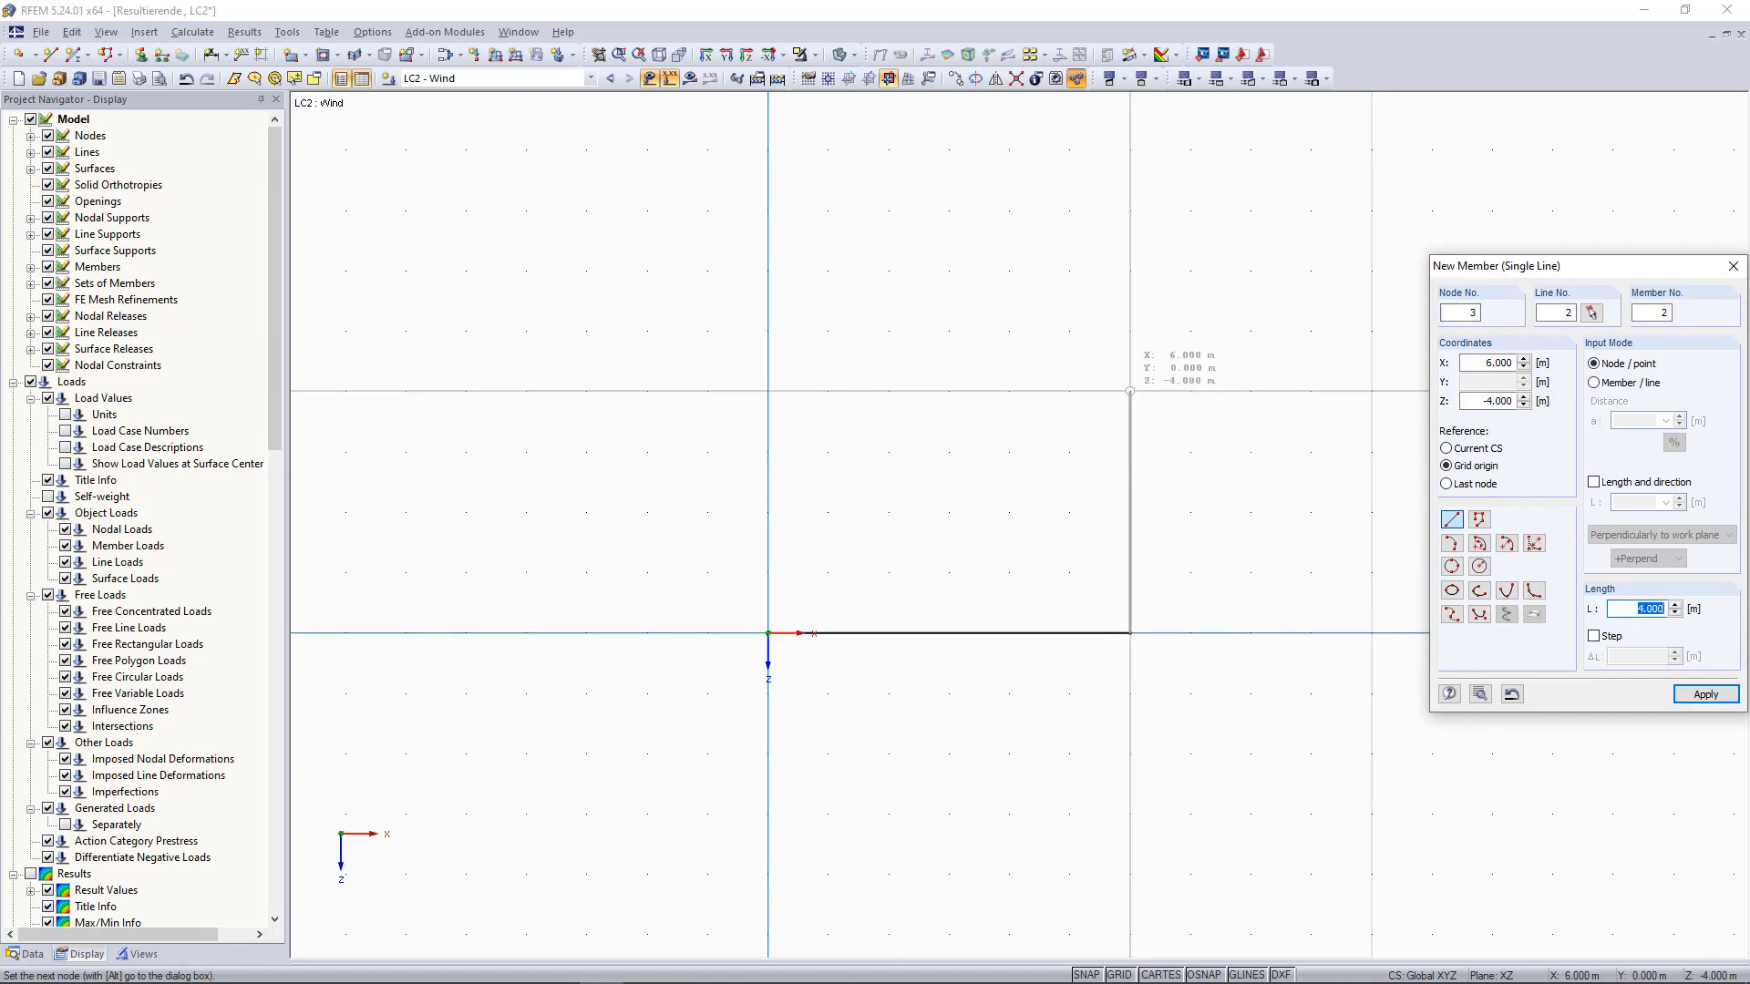
left_click(1130, 391)
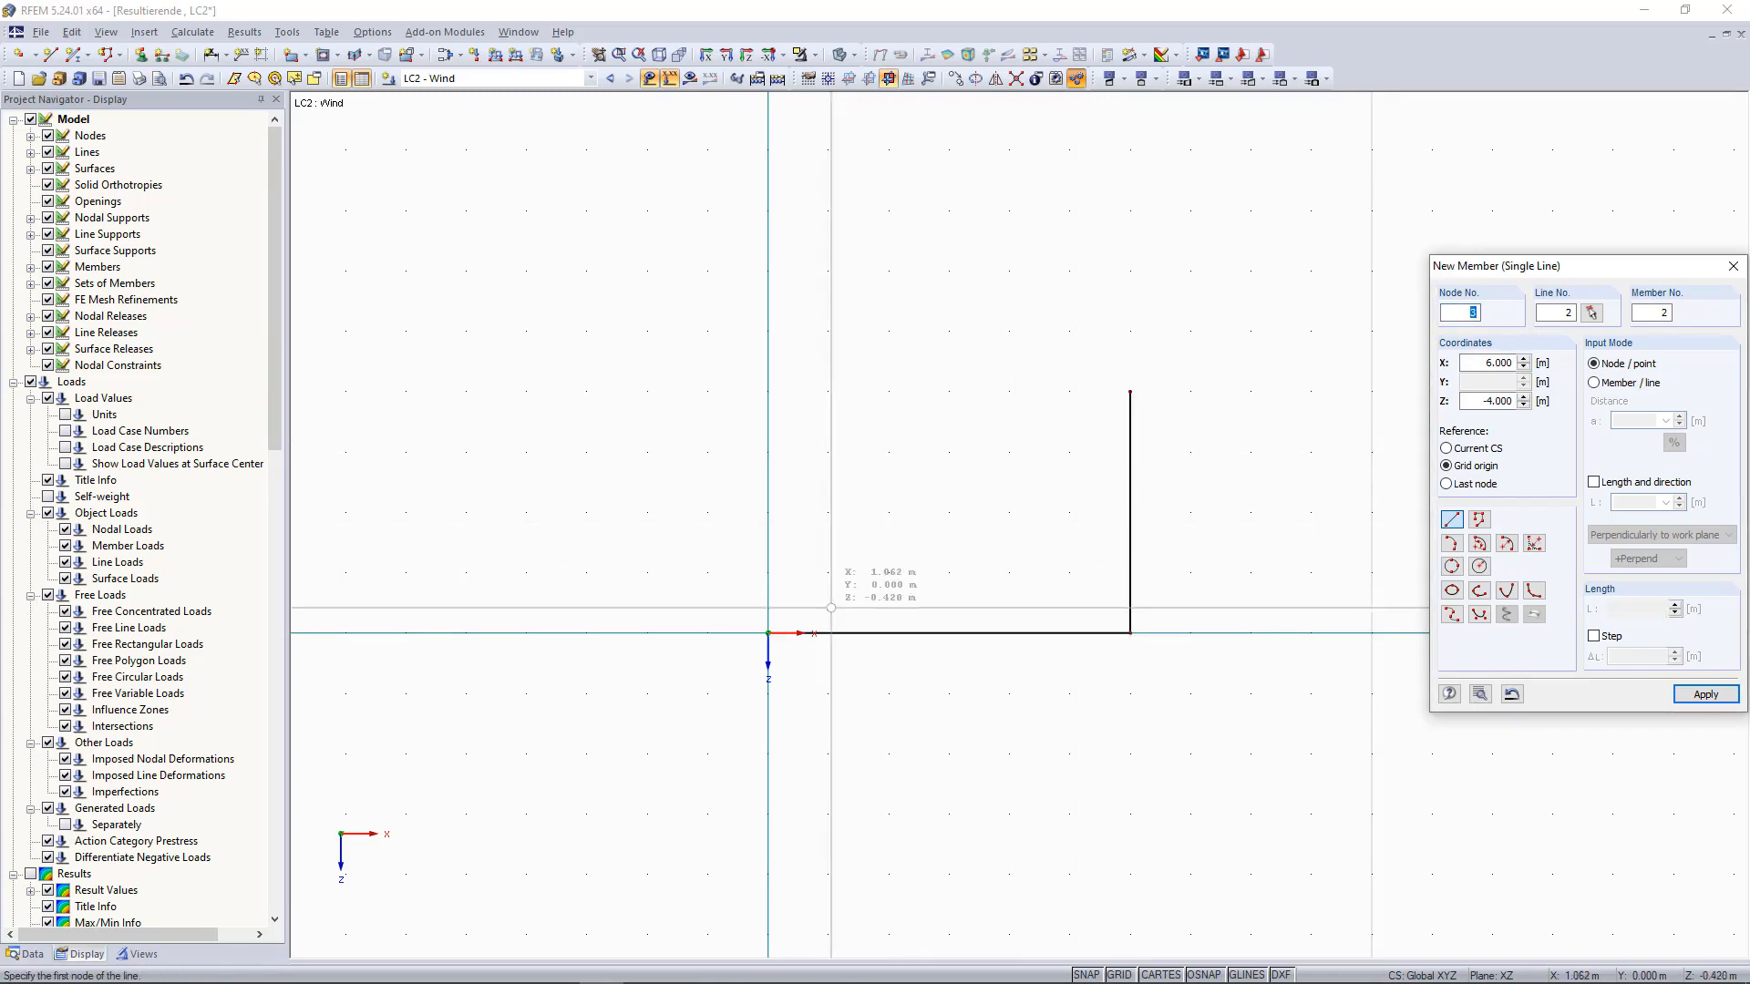
left_click(768, 633)
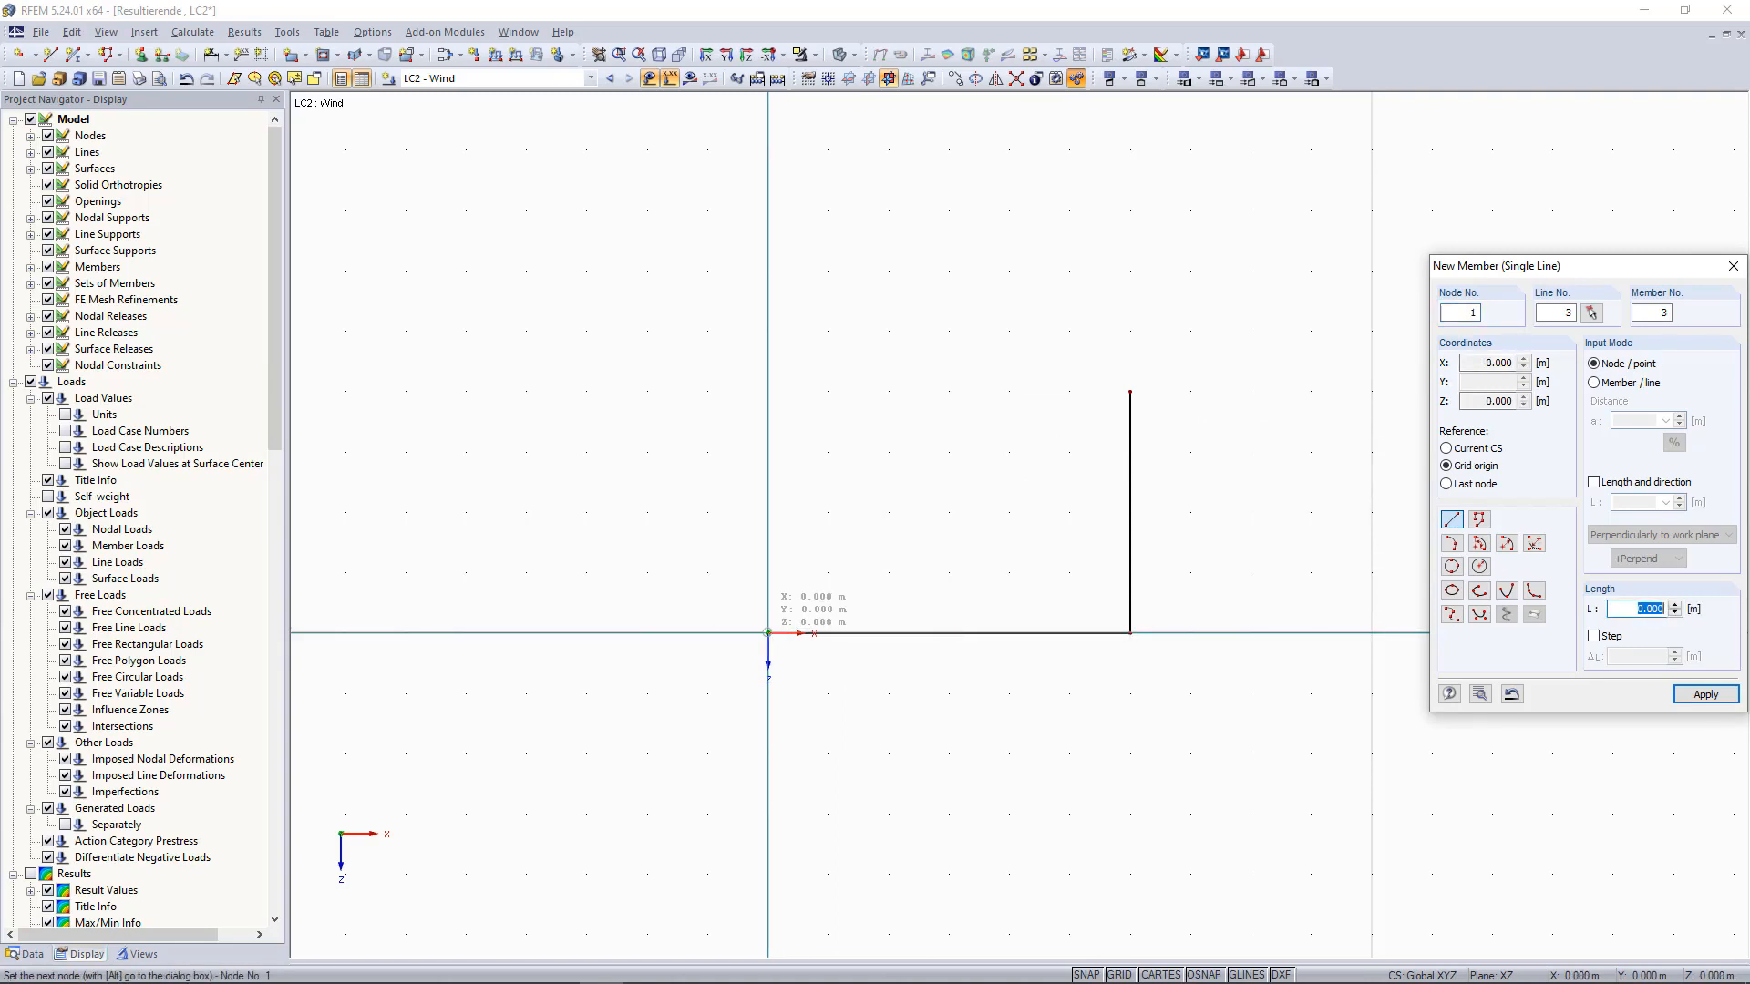
left_click(768, 392)
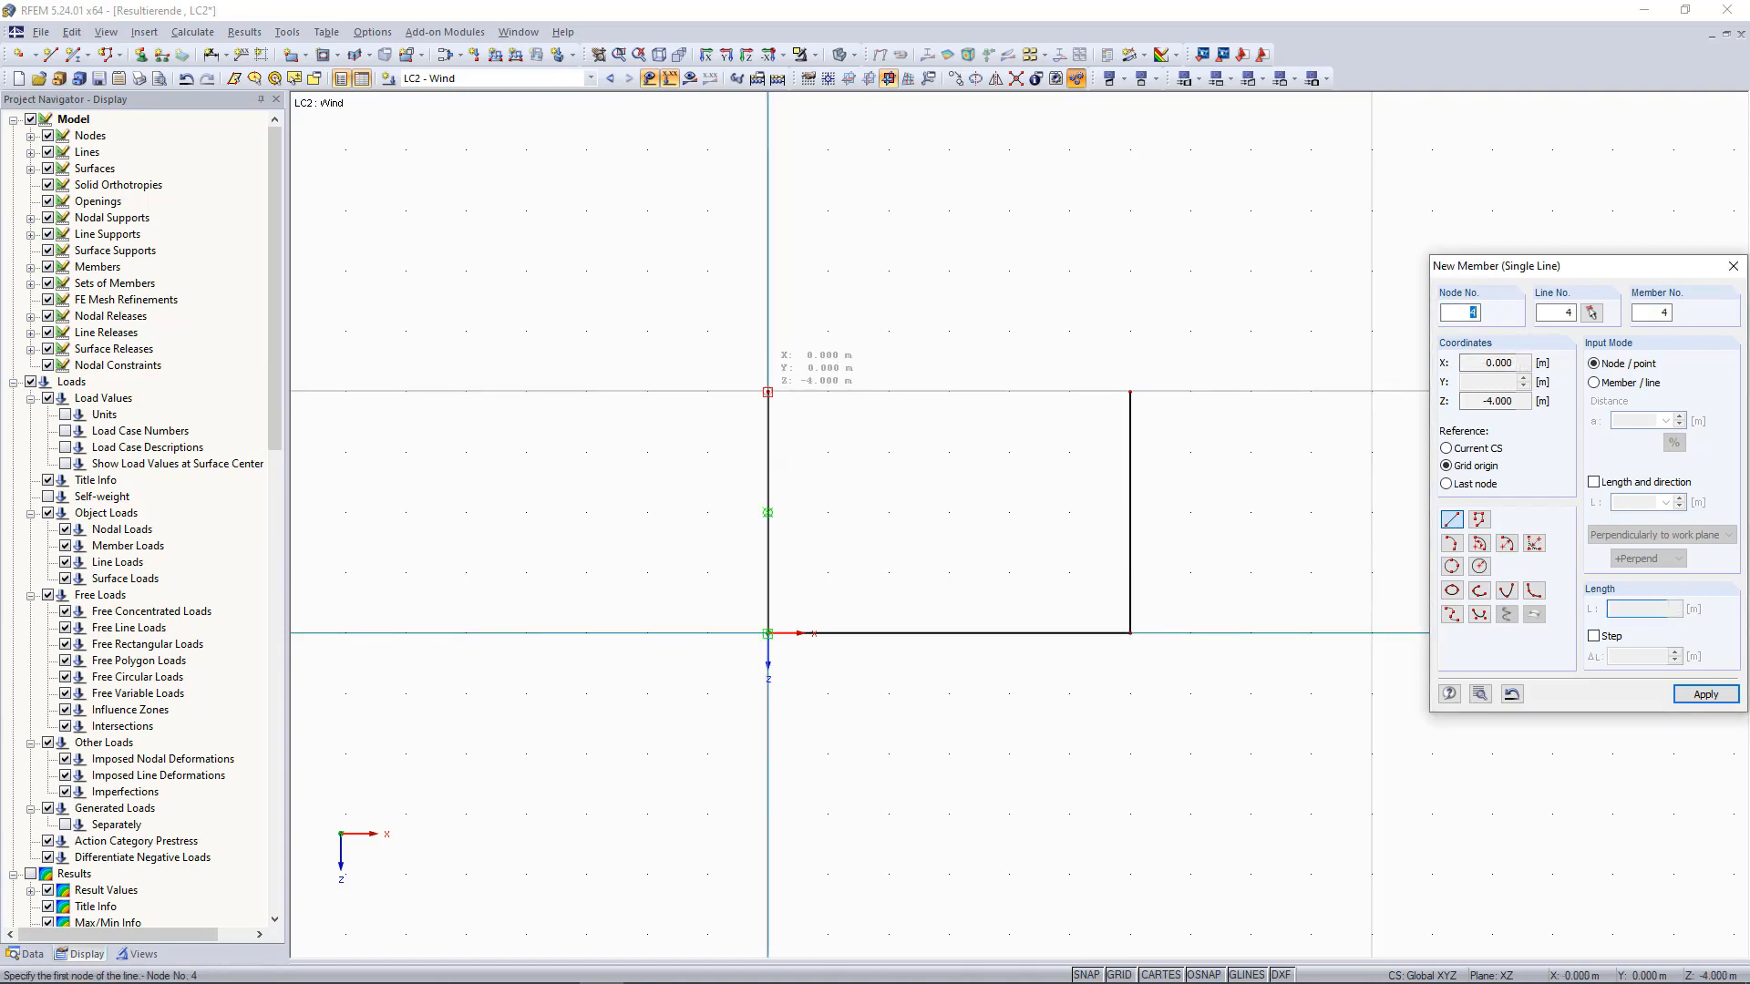
- Draw two sloping roof members from the tops of the vertical members, meeting at the apex at X 3 m, Z -7 m
left_click(768, 391)
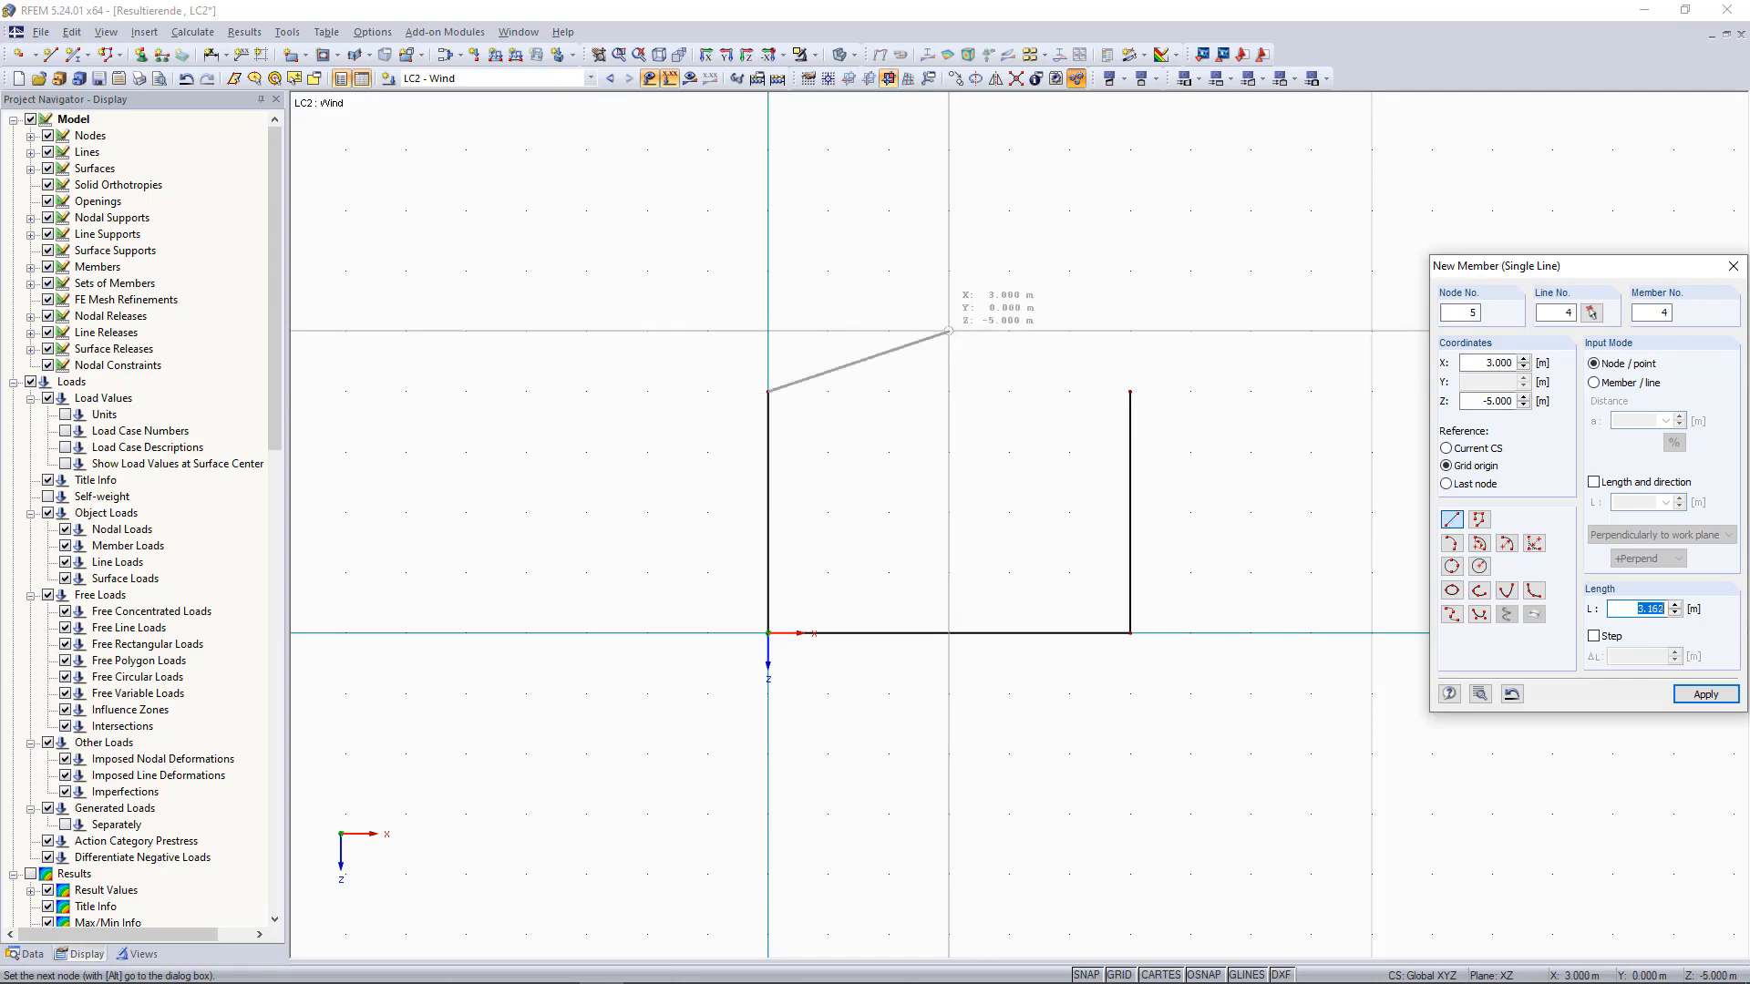
left_click(949, 211)
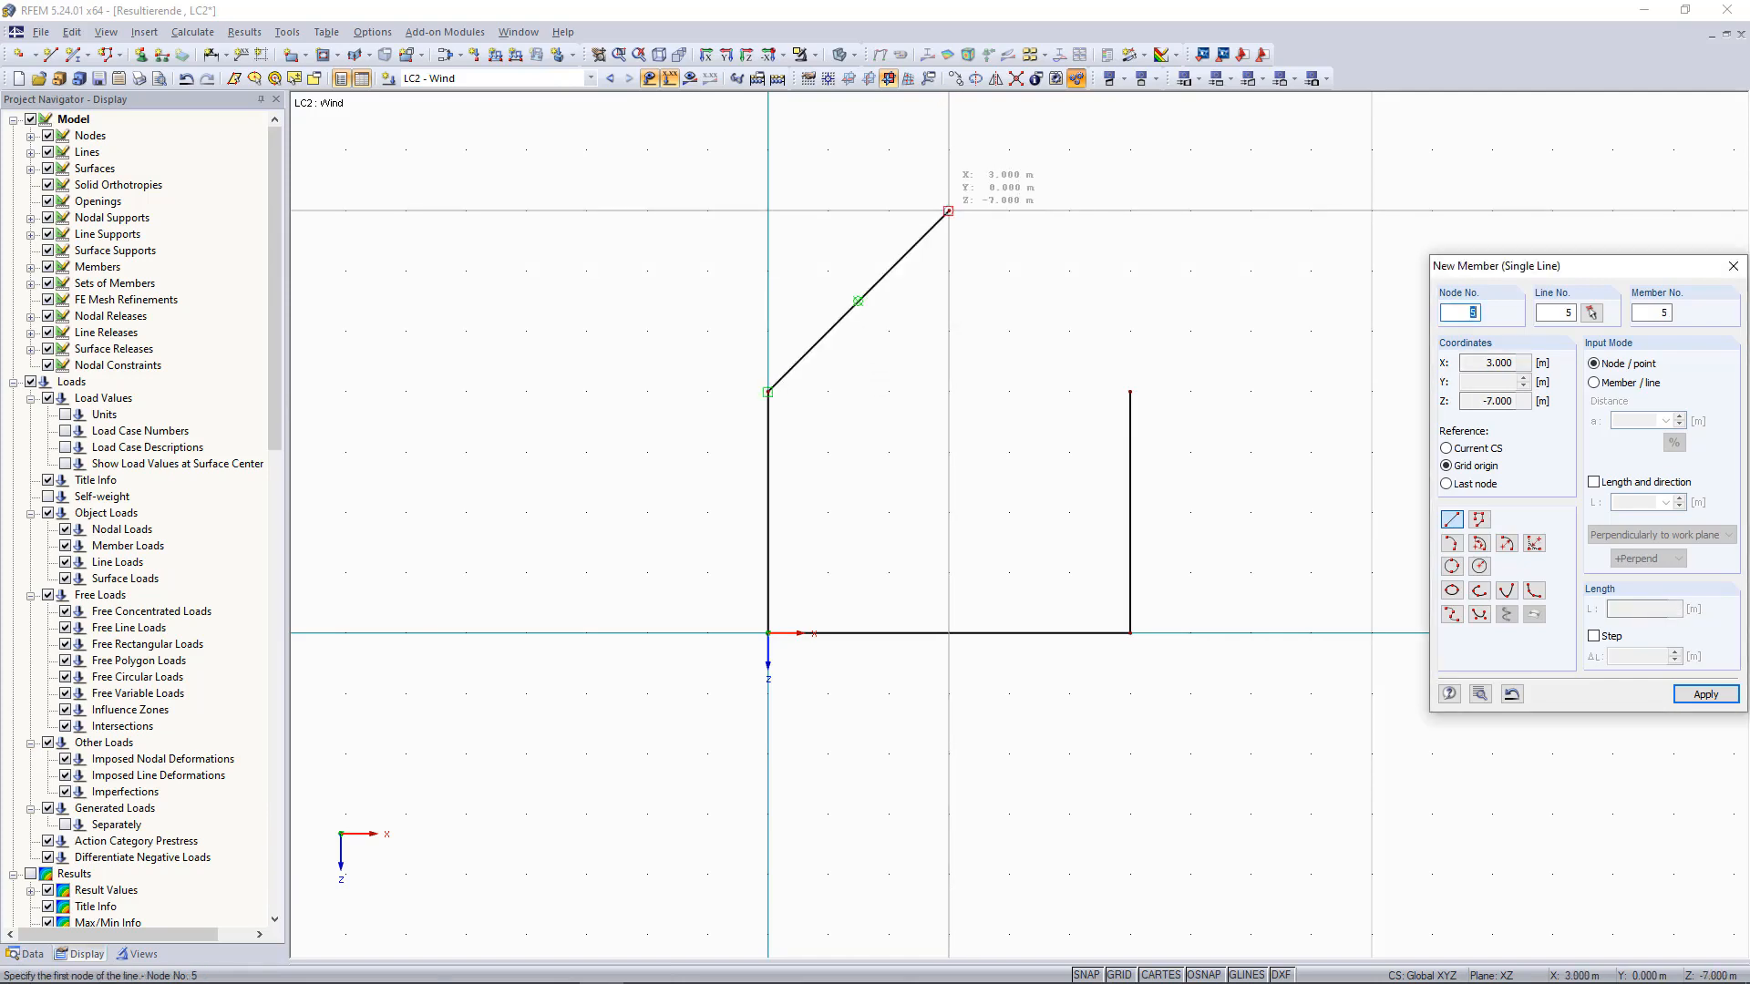
left_click(949, 211)
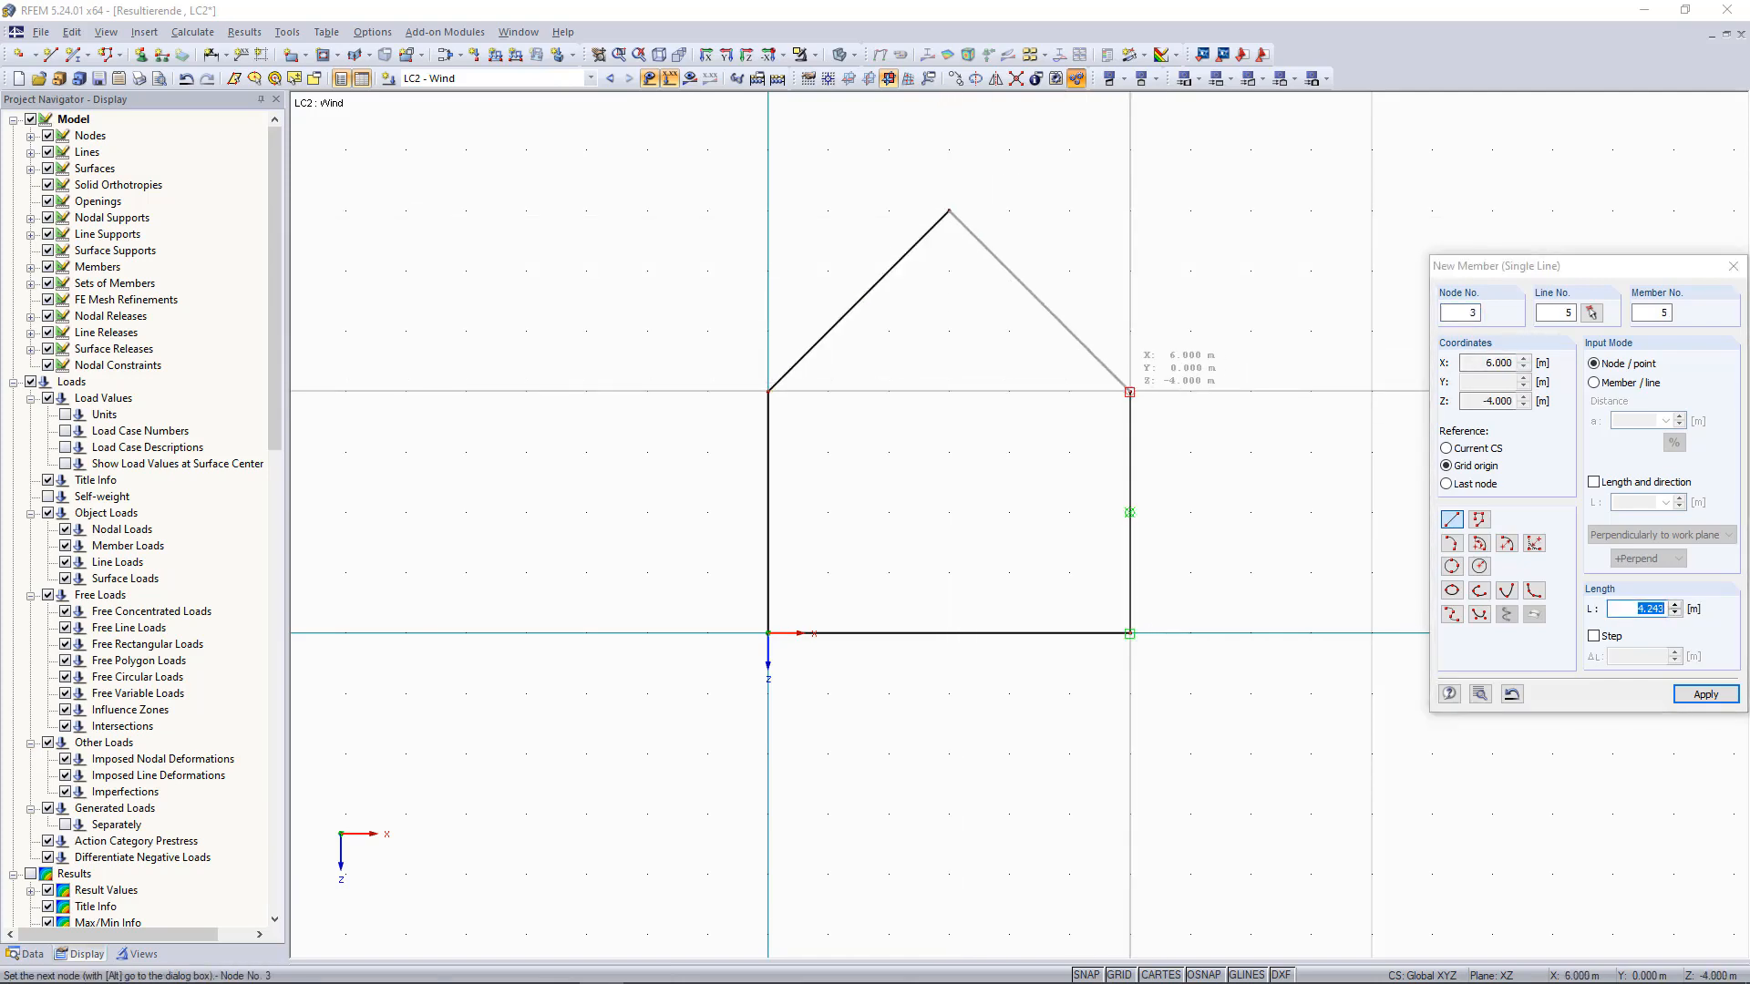
left_click(1129, 392)
key("Escape")
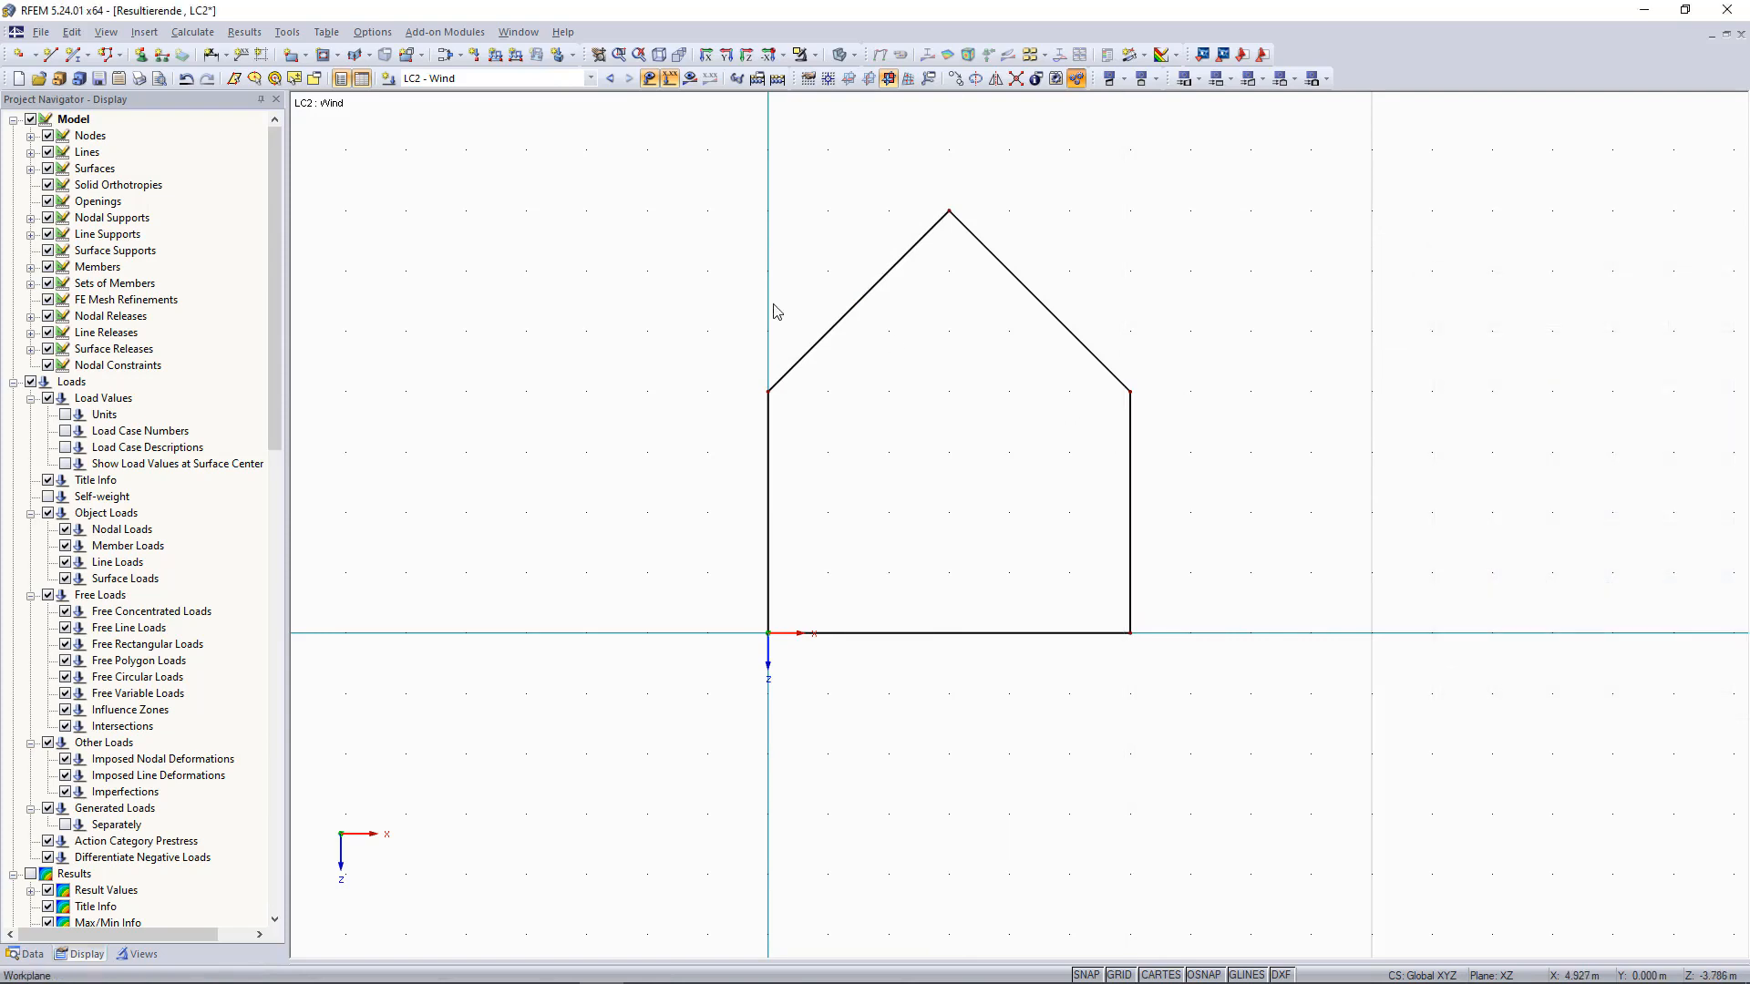
- Apply a uniform force load of 0.24 kN/m in local z direction to the right roof member
left_click(494, 55)
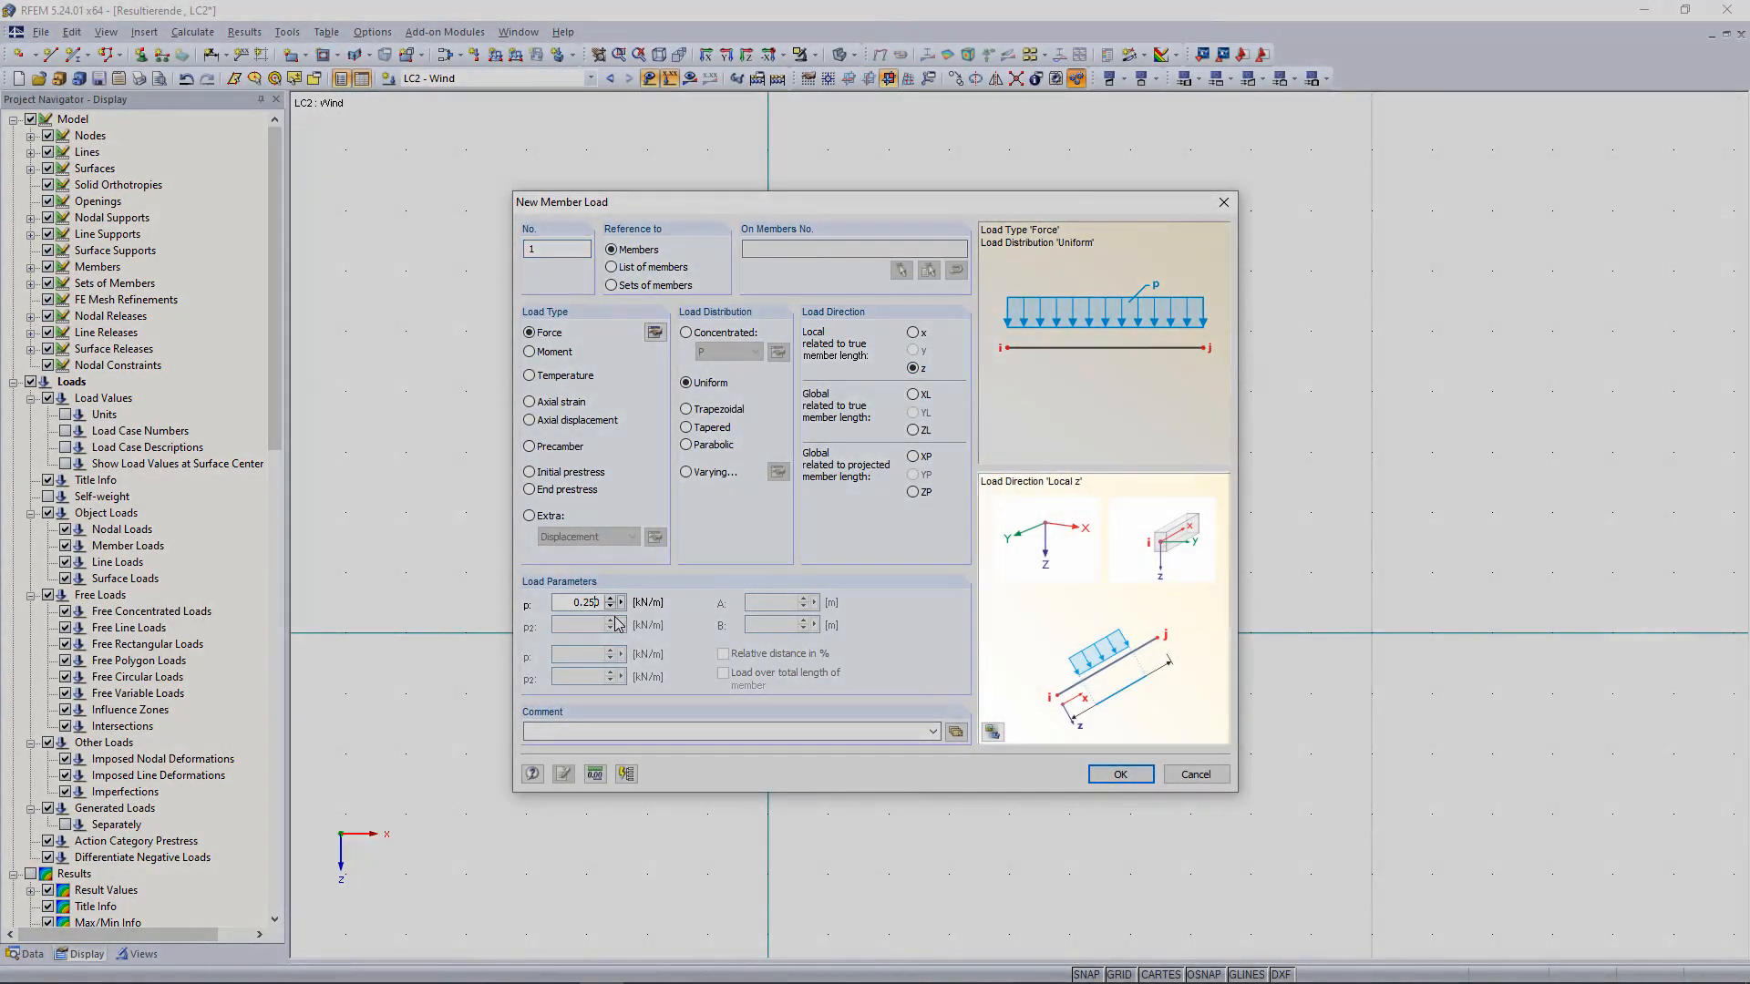
key("BackSpace")
type("4")
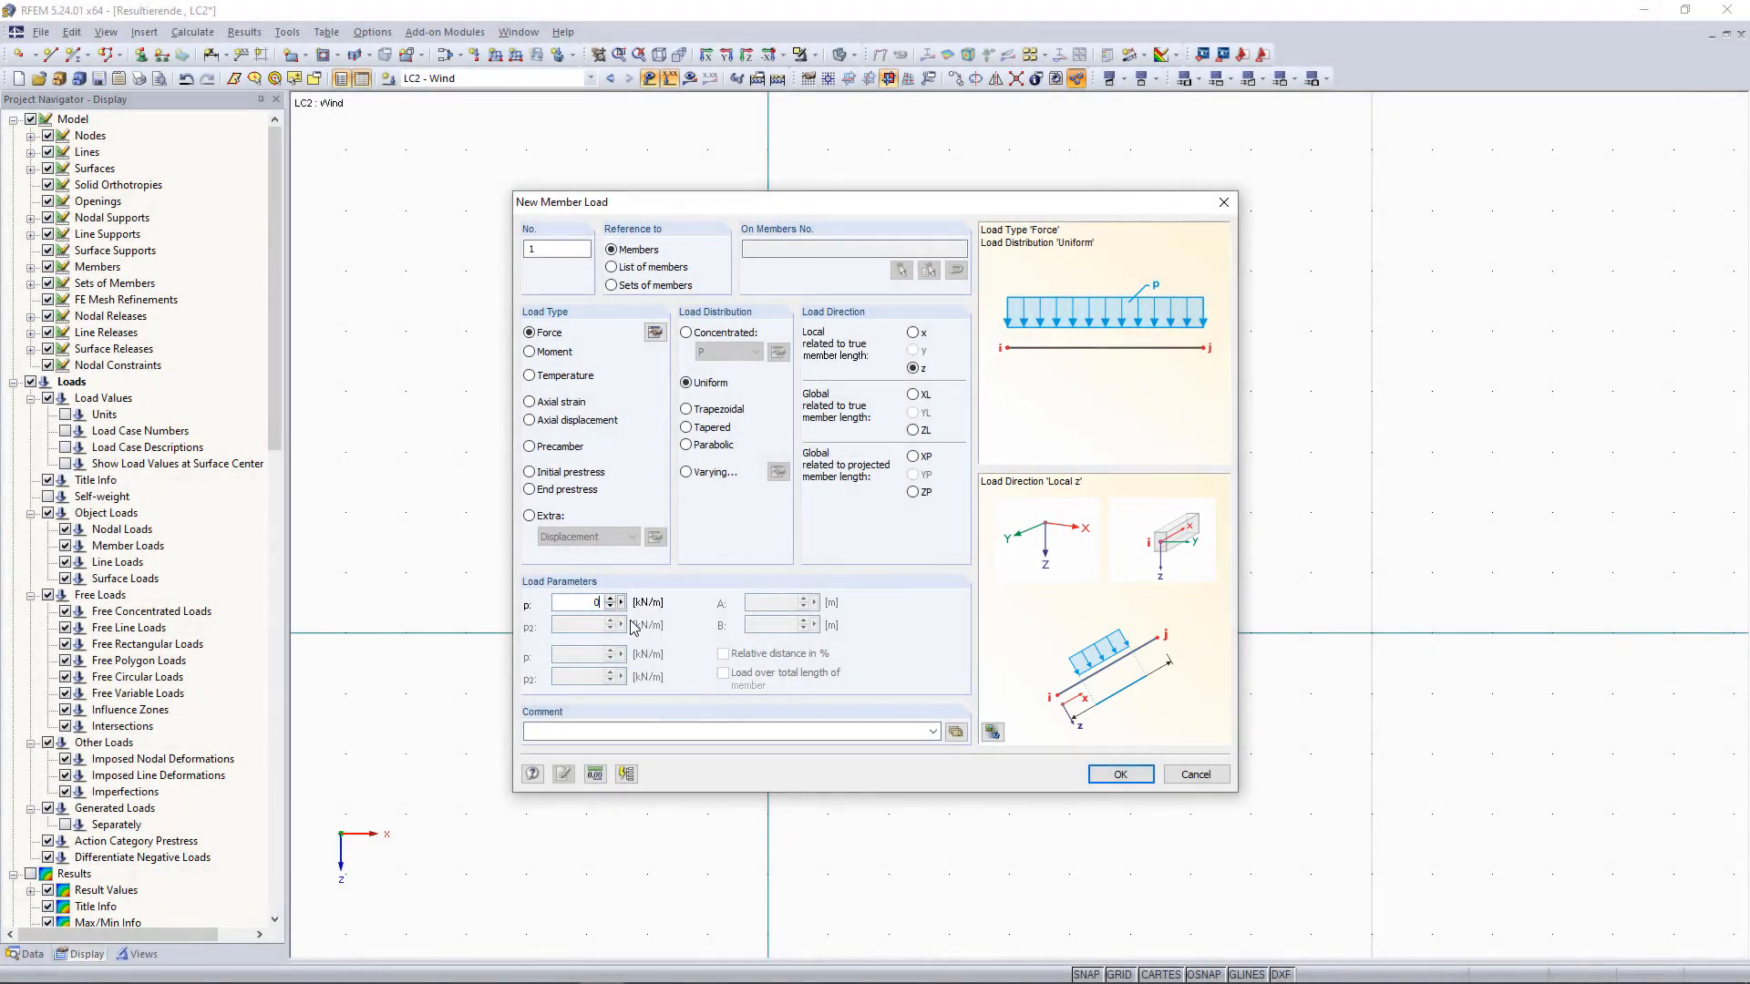
type("24")
left_click(1120, 774)
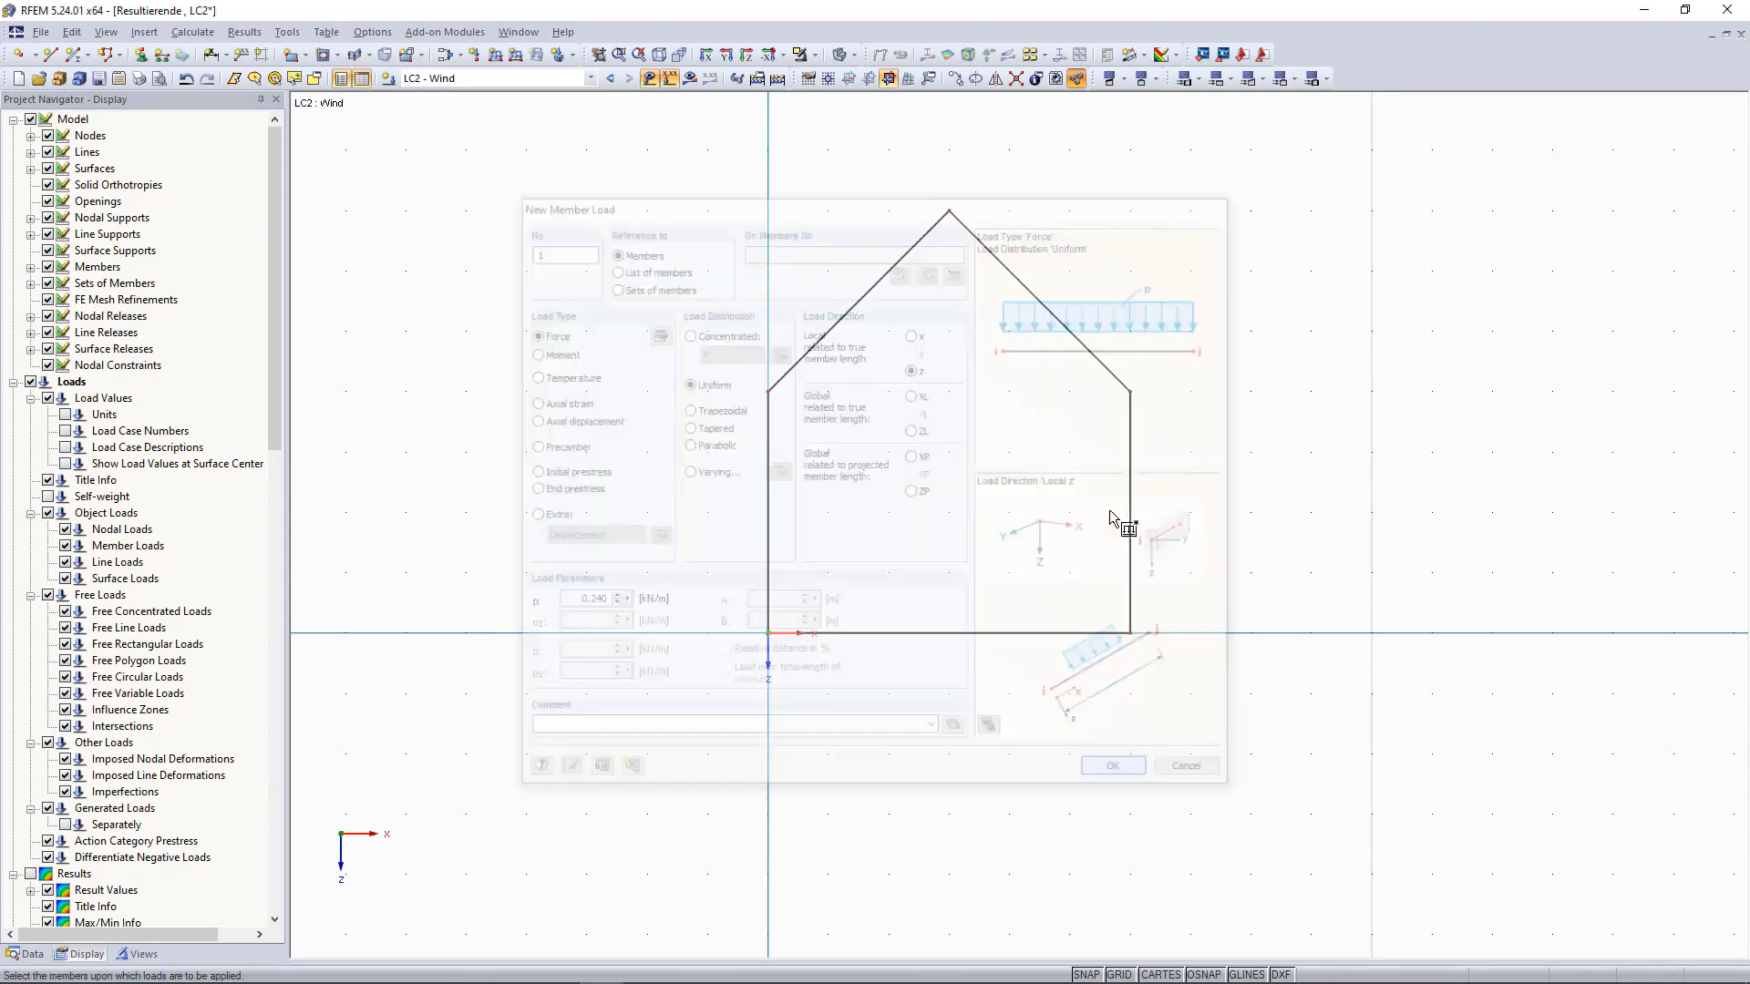
left_click(1064, 326)
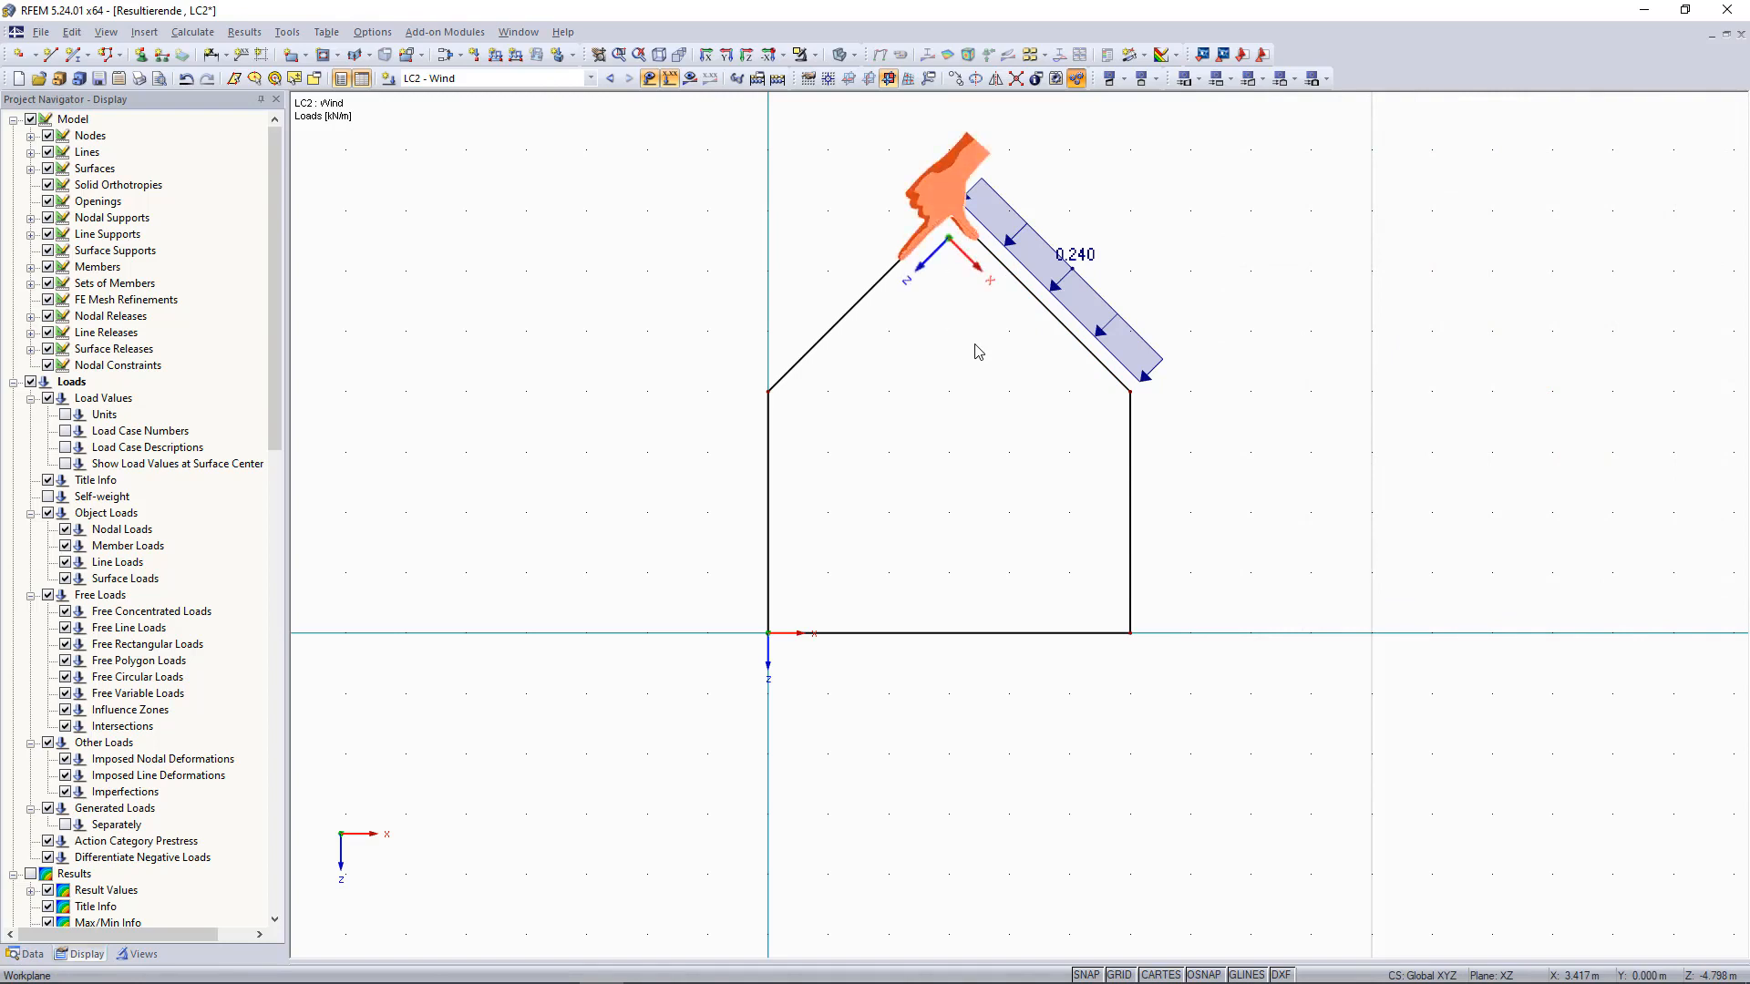
- Set the right roof member's load to -0.240 kN/m
double_click(1101, 344)
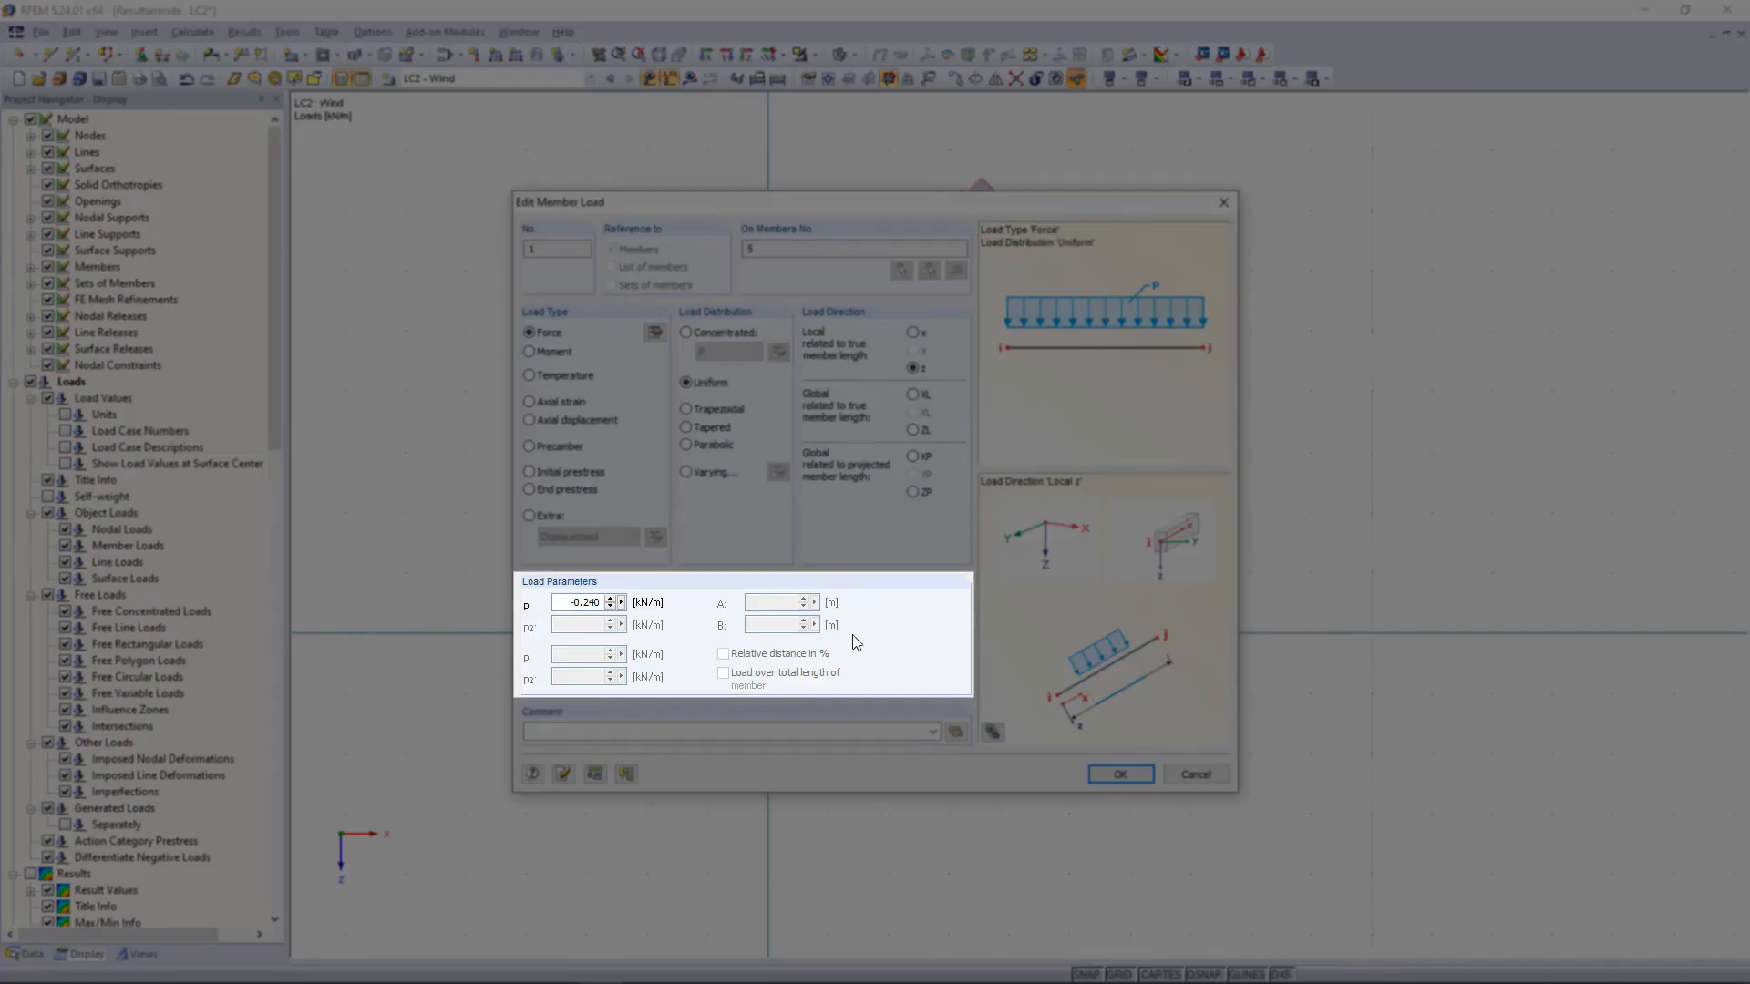
left_click(1120, 774)
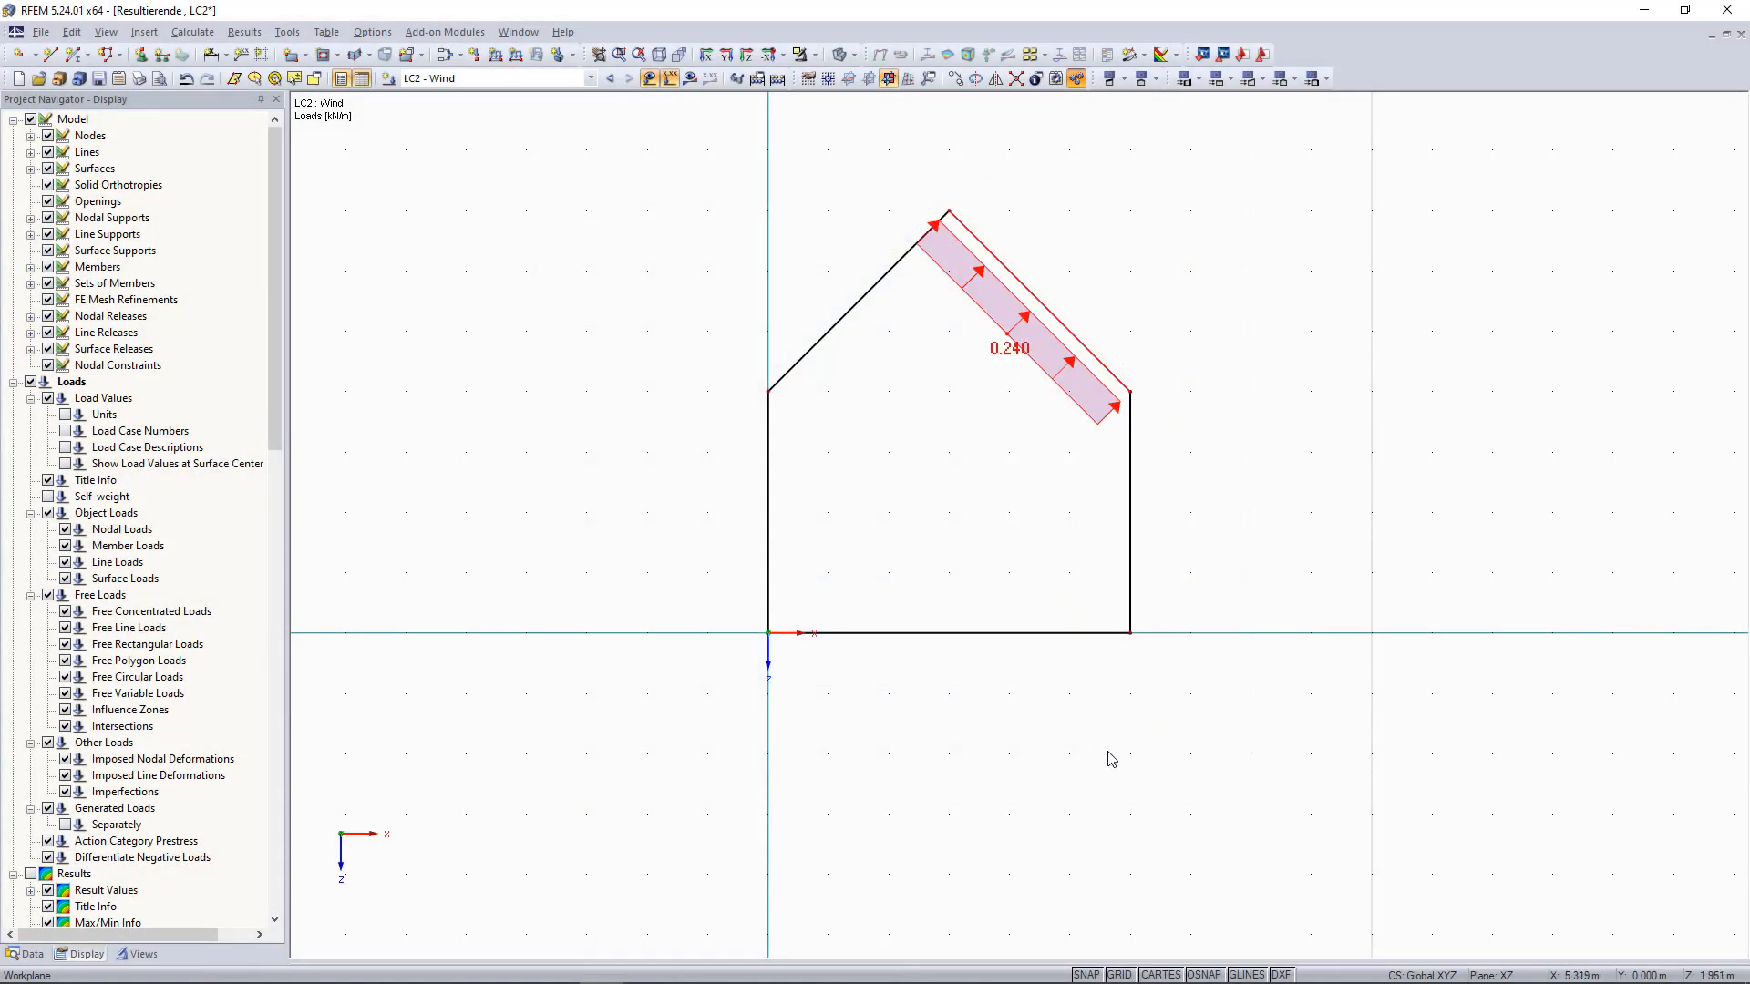
left_click(756, 321)
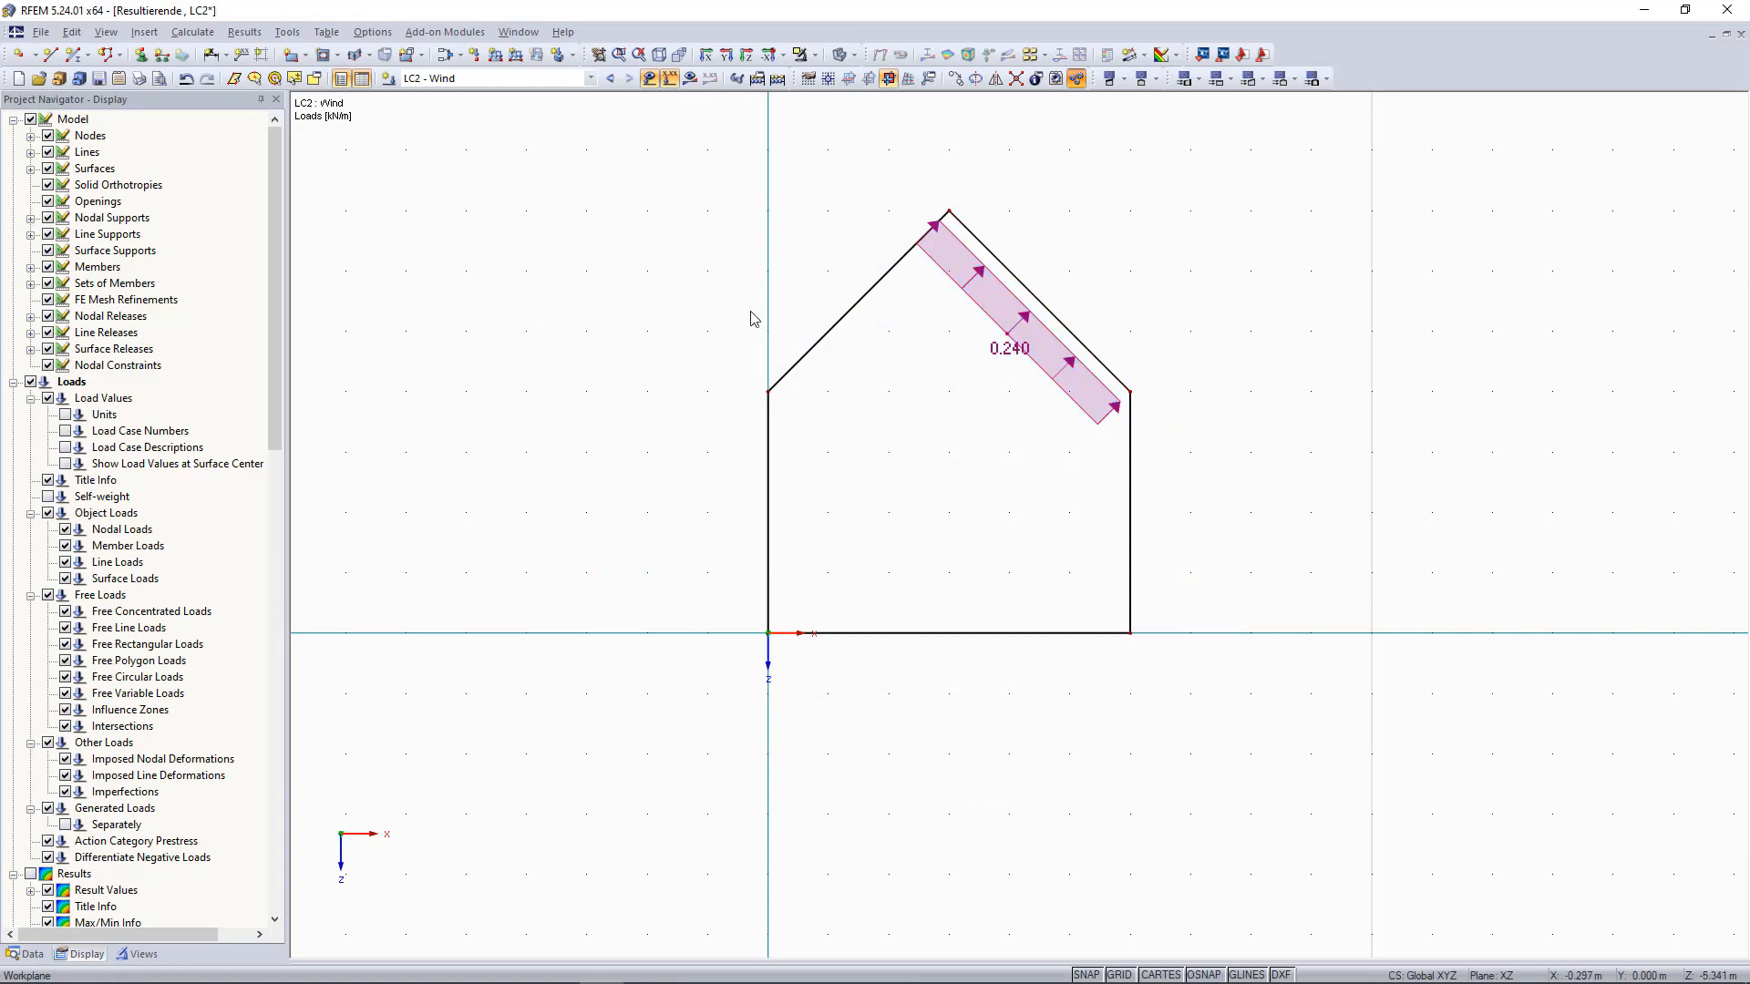
- Apply a uniform force load of 0.25 kN/m in local z direction to the right vertical member
left_click(495, 56)
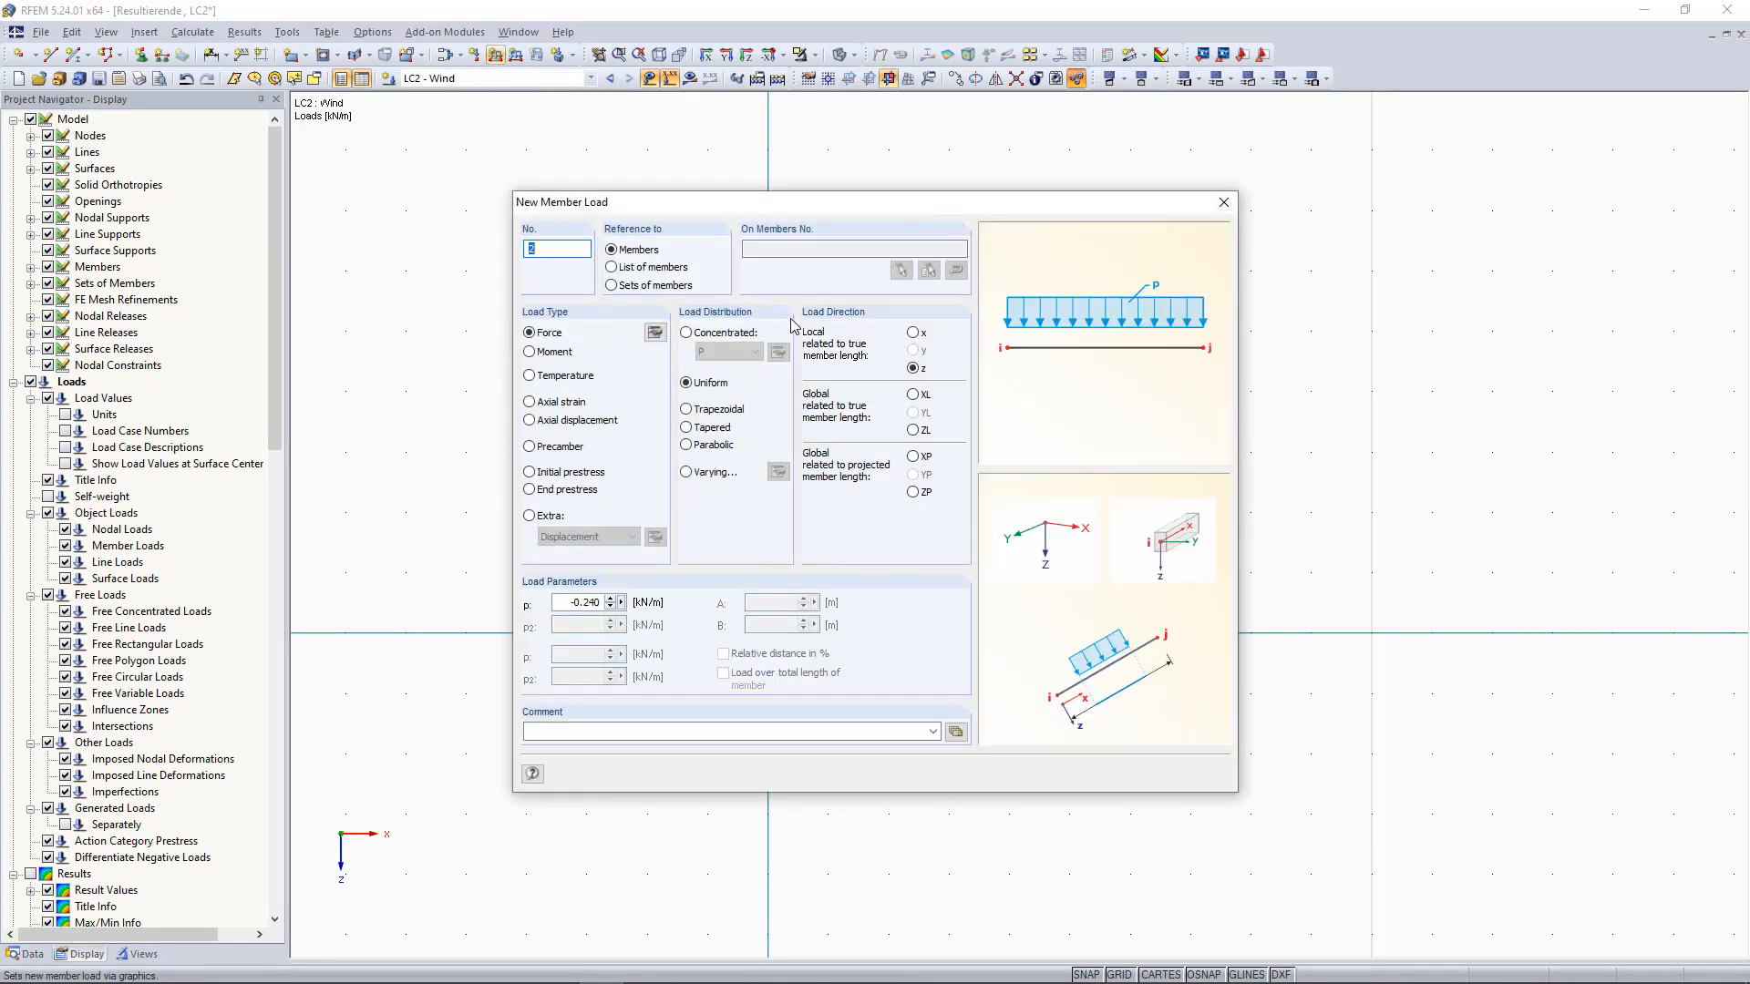
left_click_drag(568, 608, 614, 609)
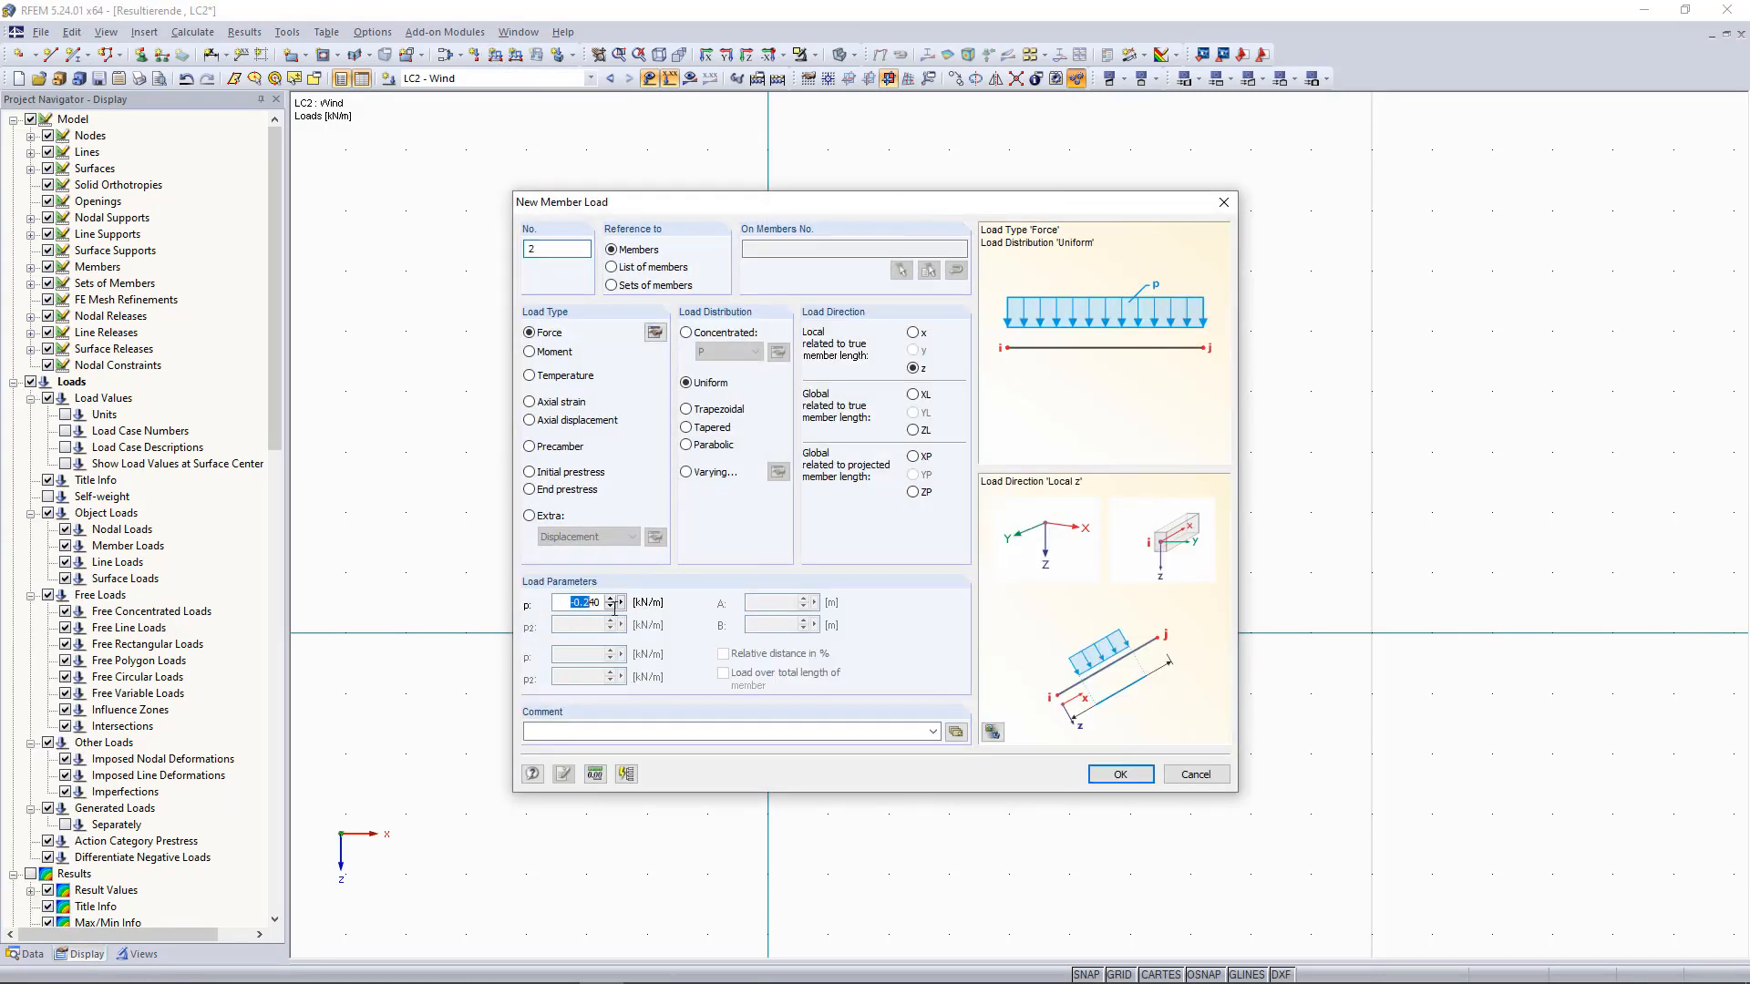
type("0,2")
left_click(1120, 774)
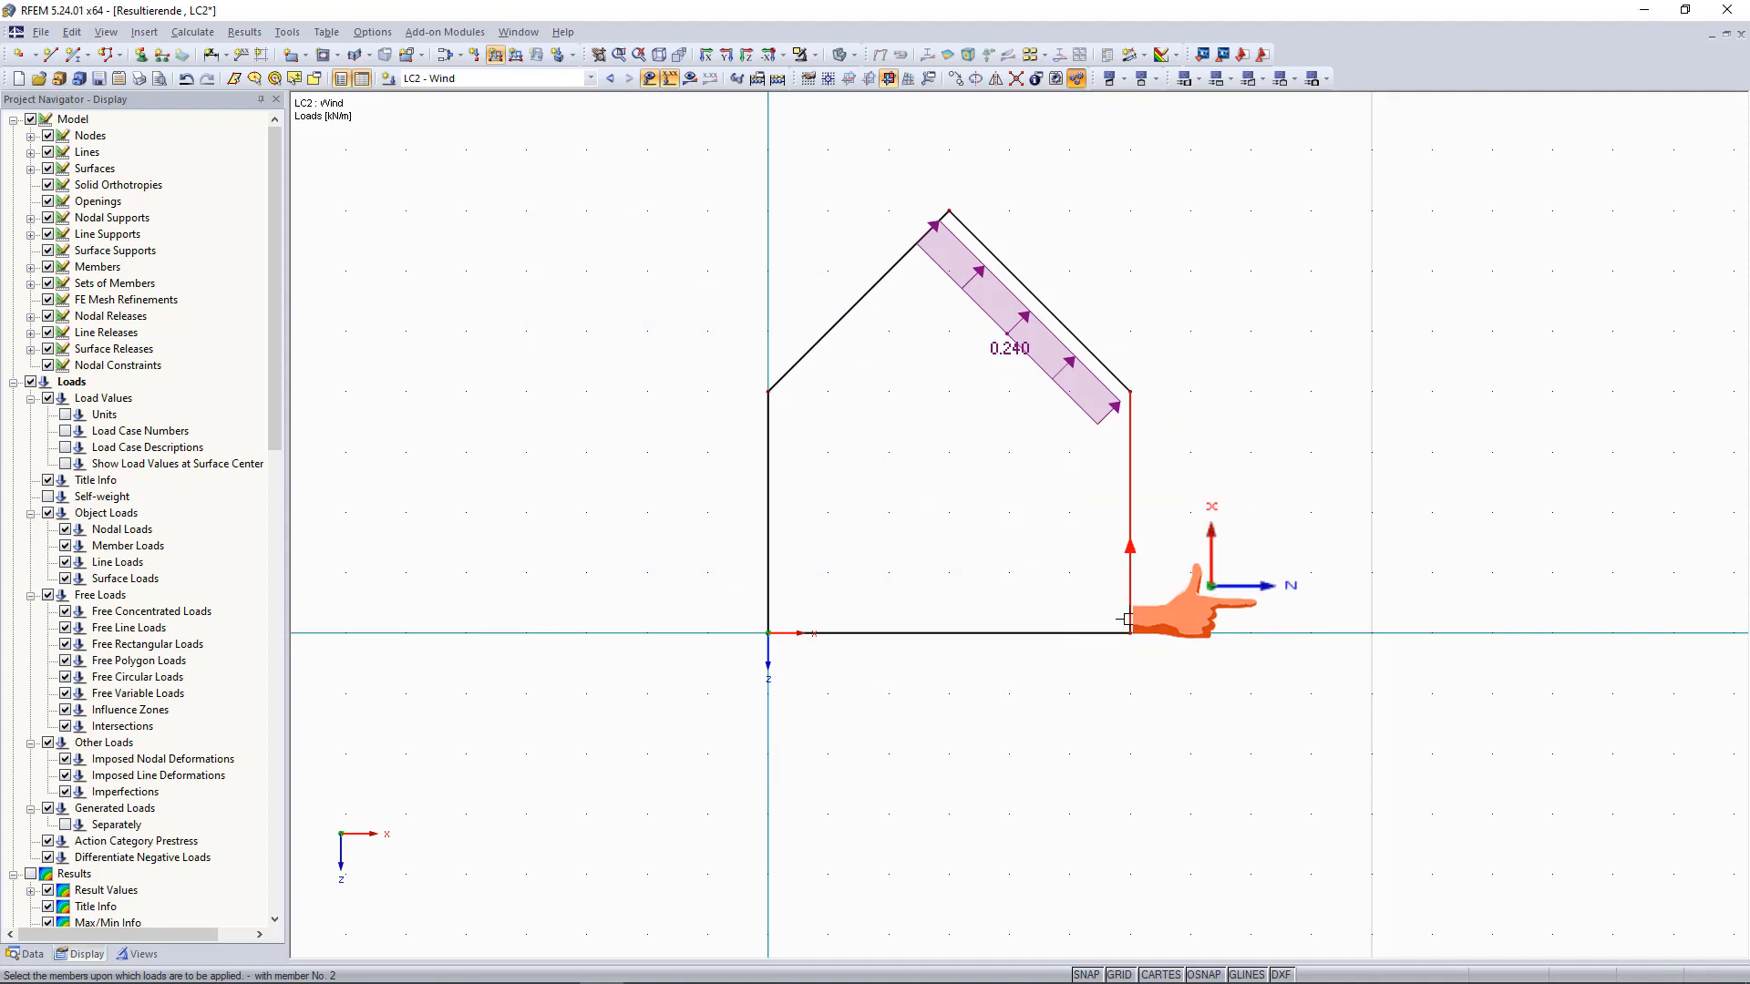
left_click(1128, 486)
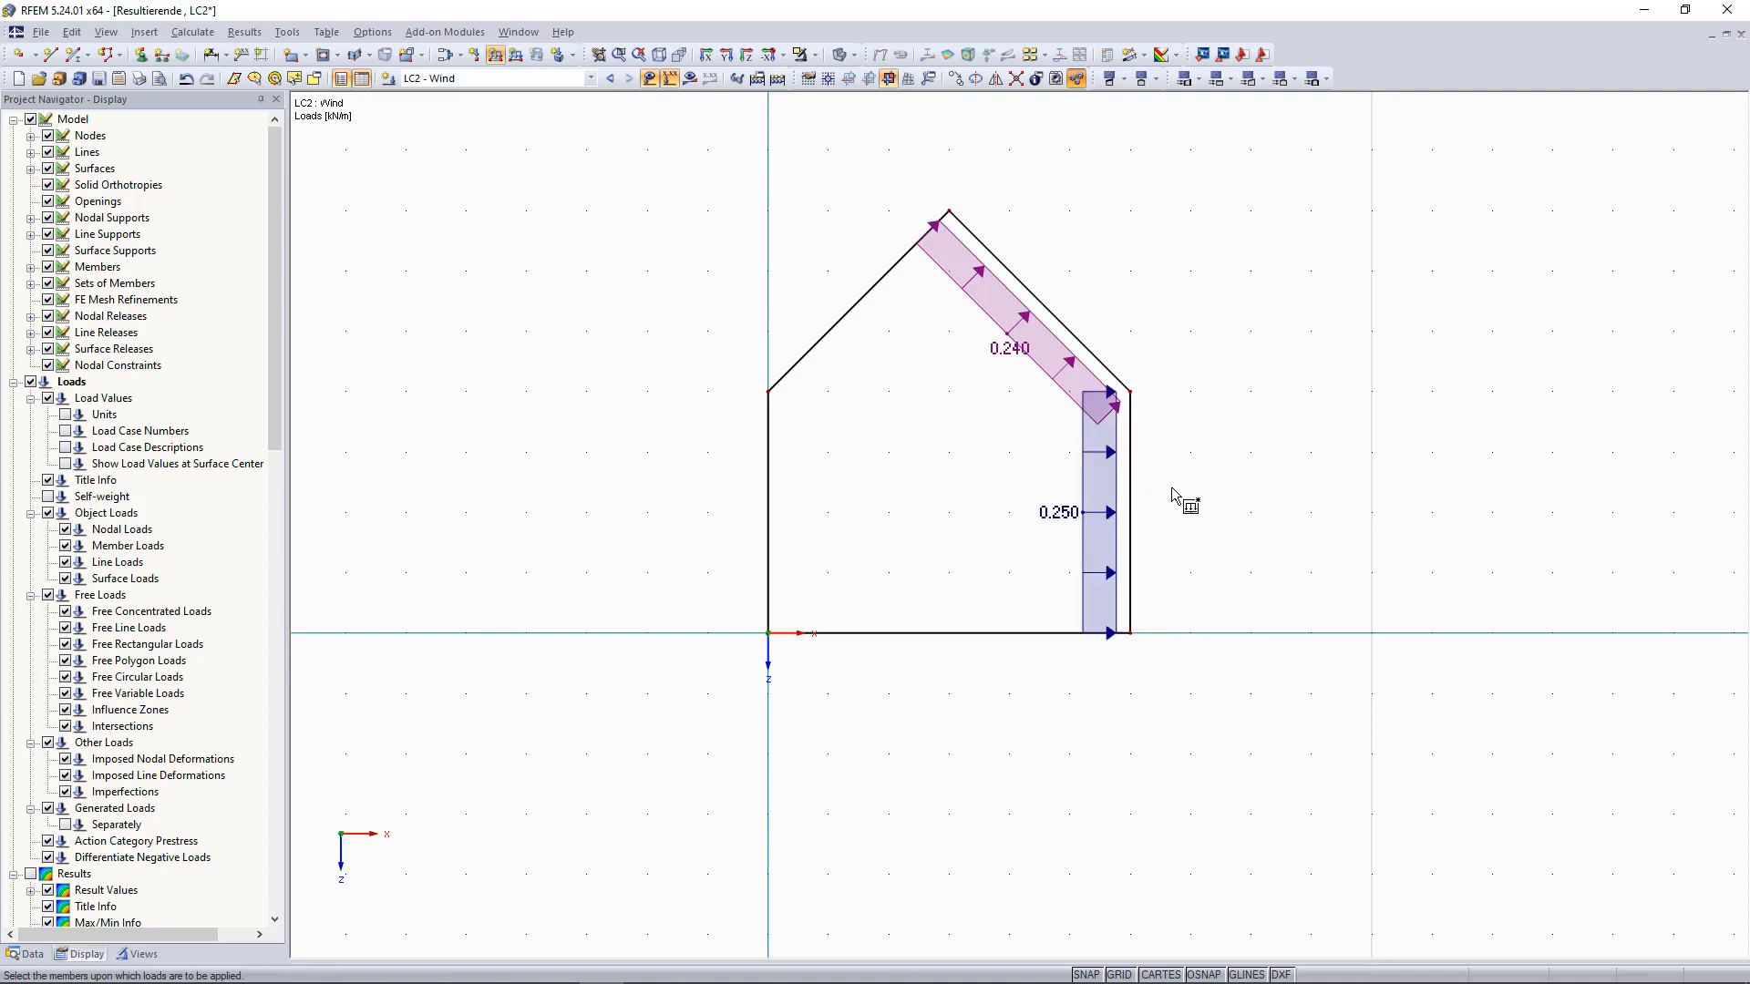
key("Escape")
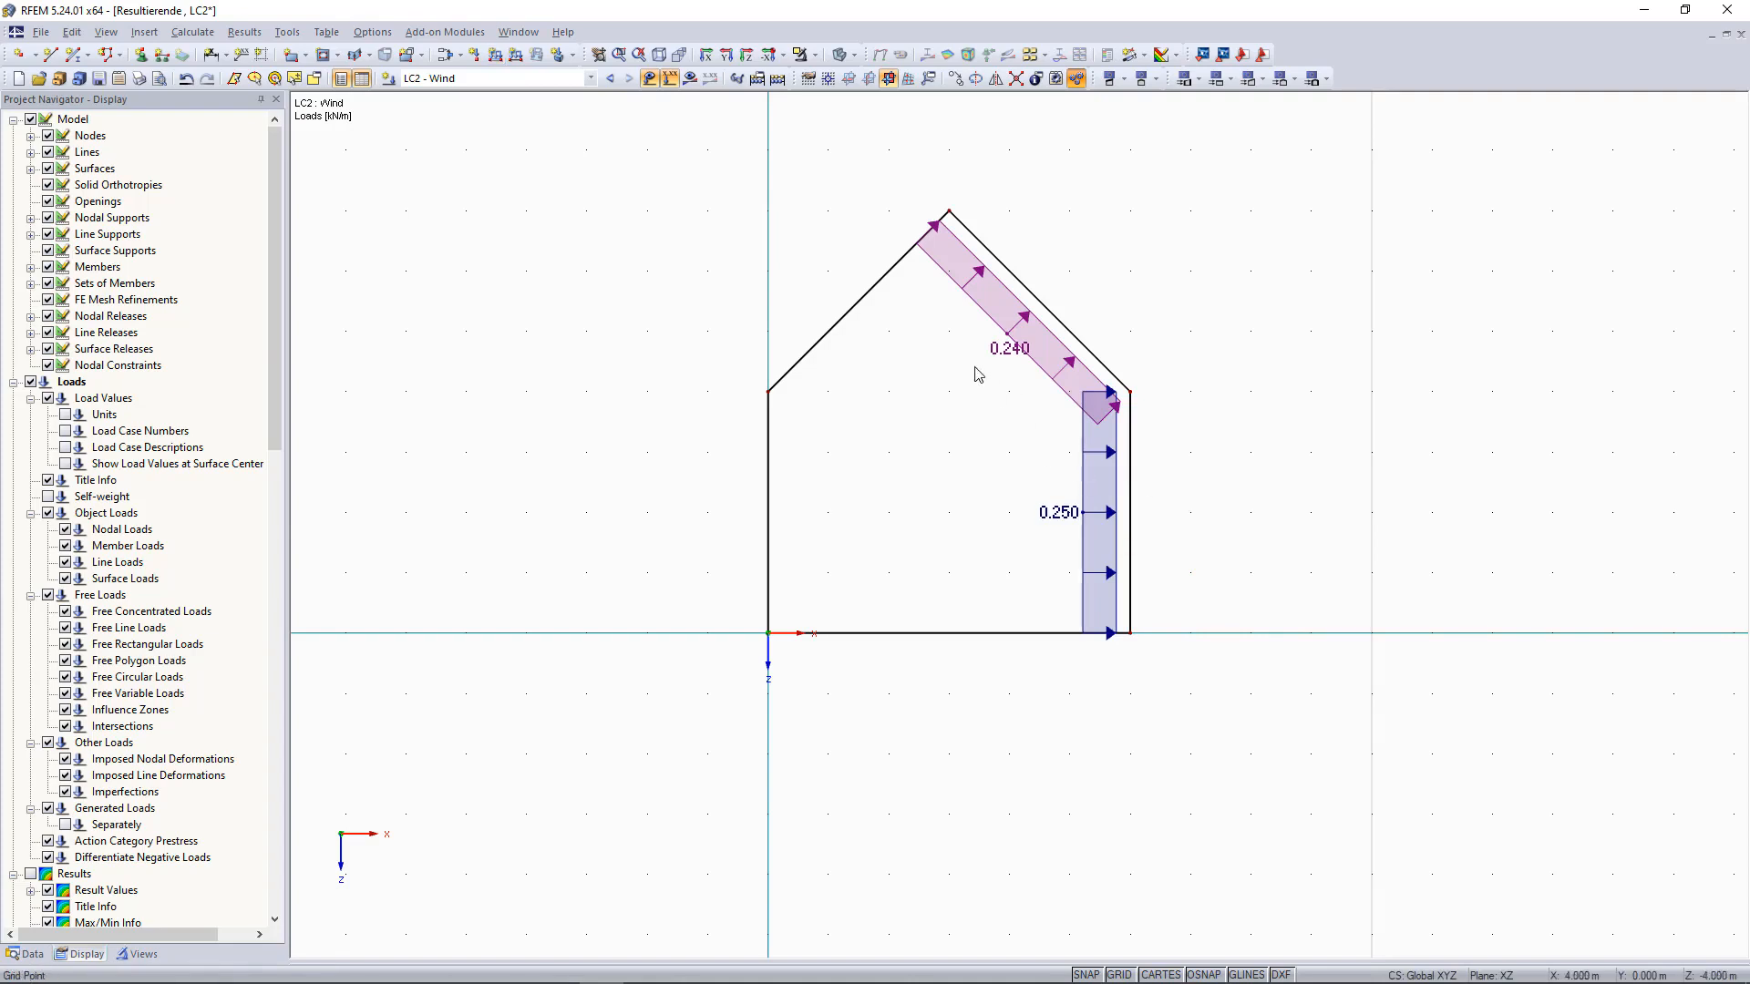
- Try to calculate and show the results of load case LC2 - Wind
left_click(777, 80)
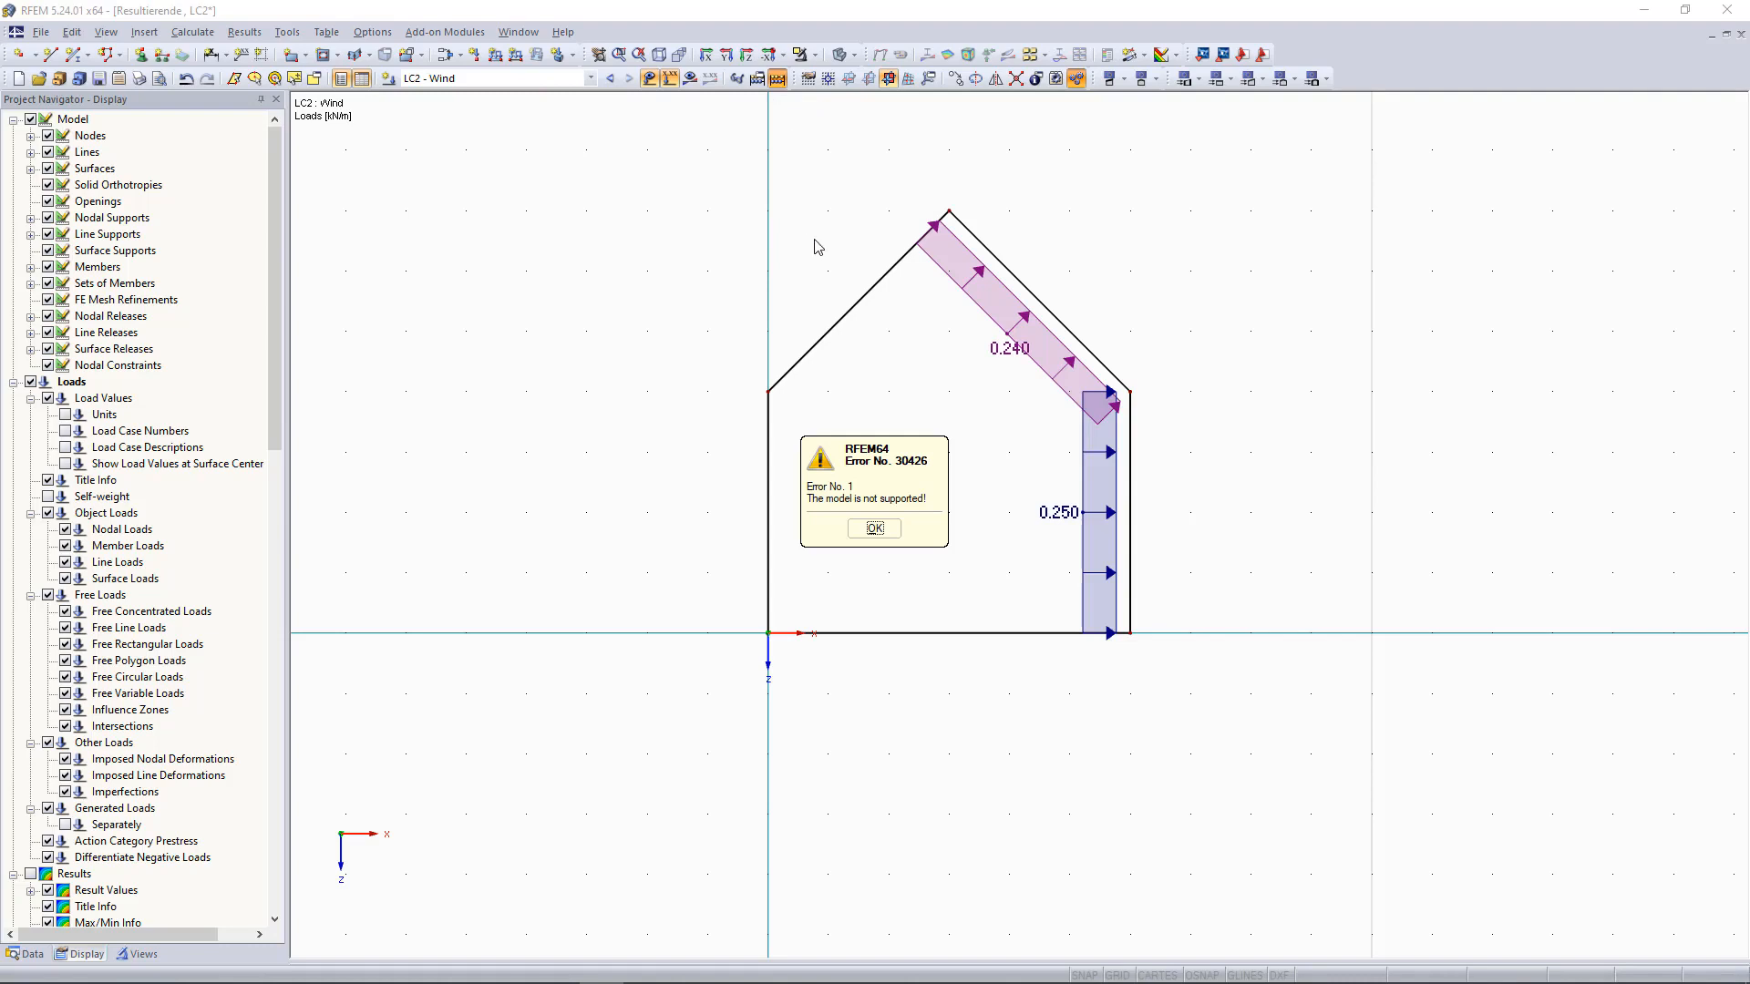
left_click(872, 529)
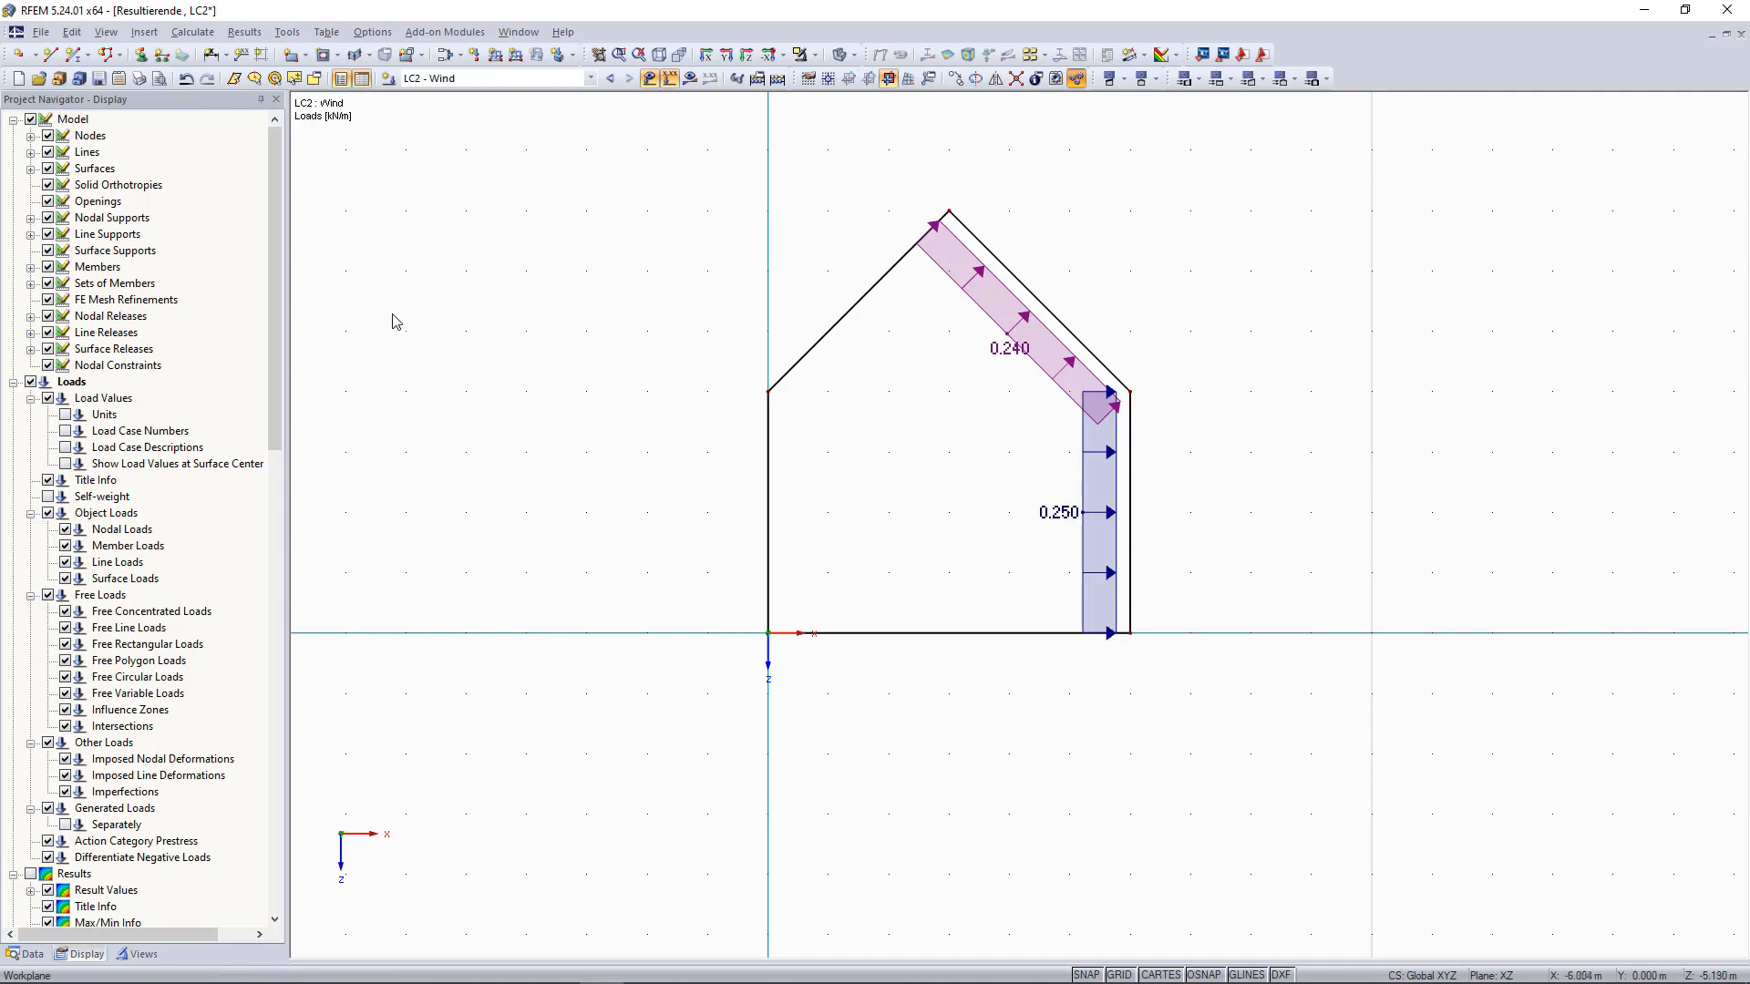
- Assign a Rigid nodal support to the node at the origin, the frame's lower-left corner
left_click(141, 57)
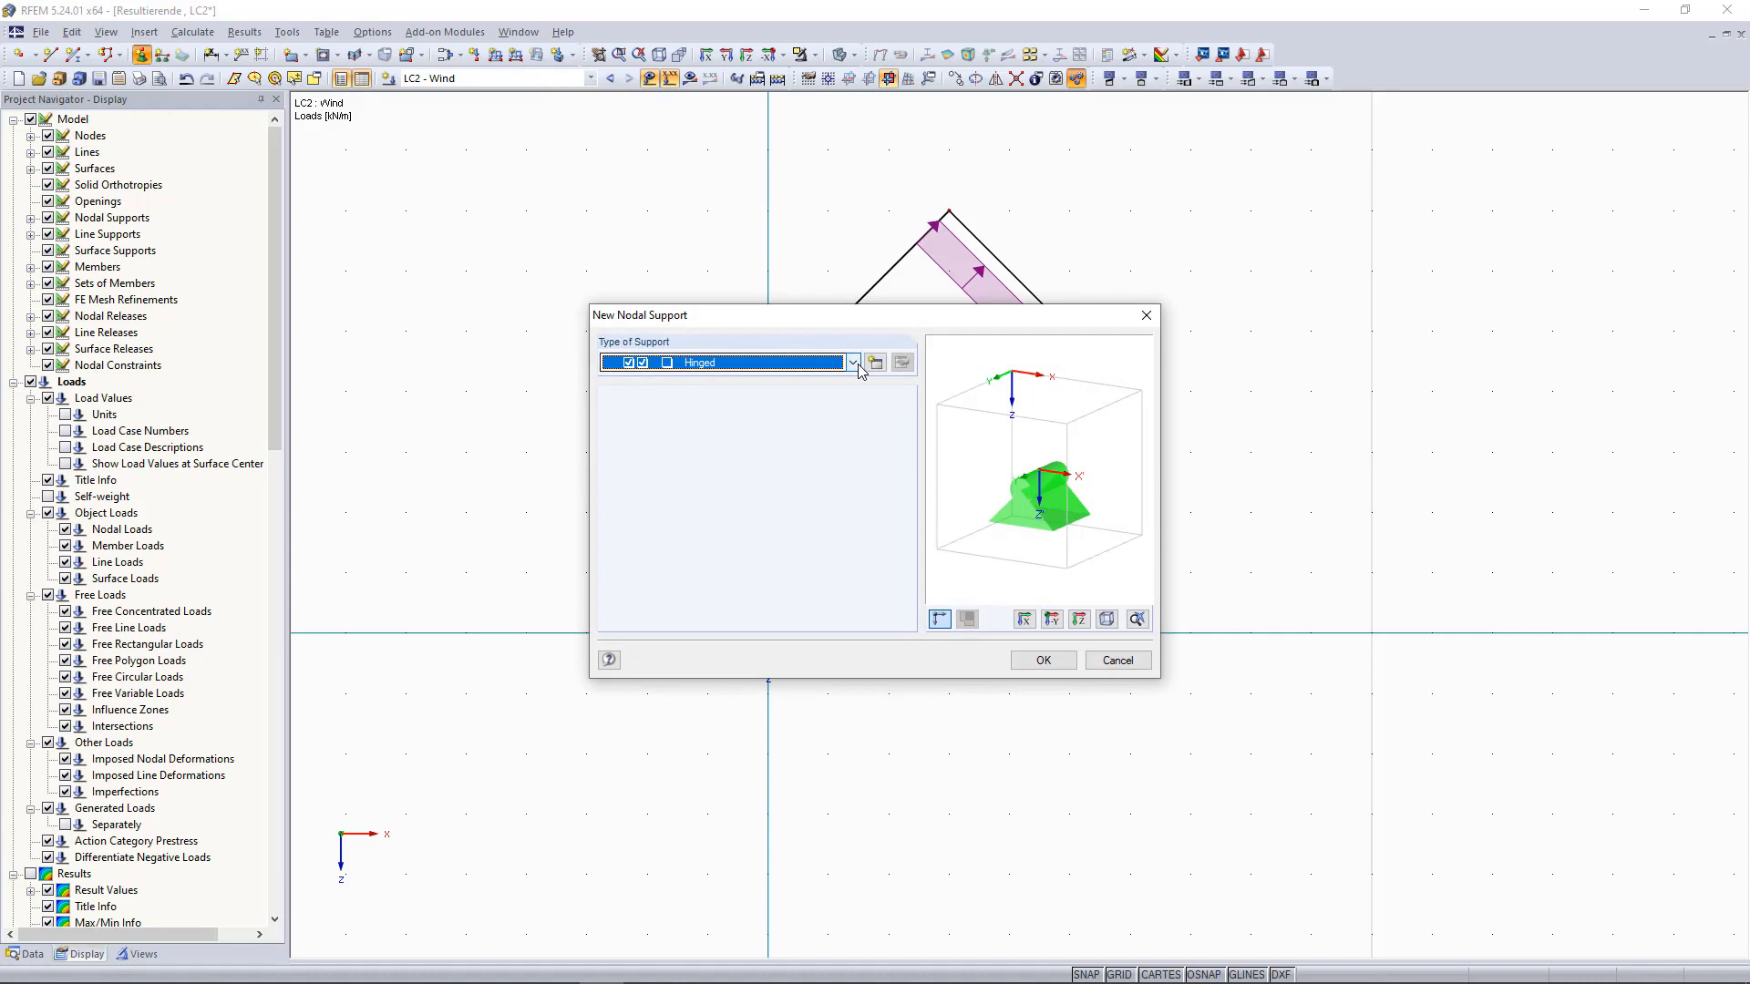
left_click(853, 363)
left_click(693, 390)
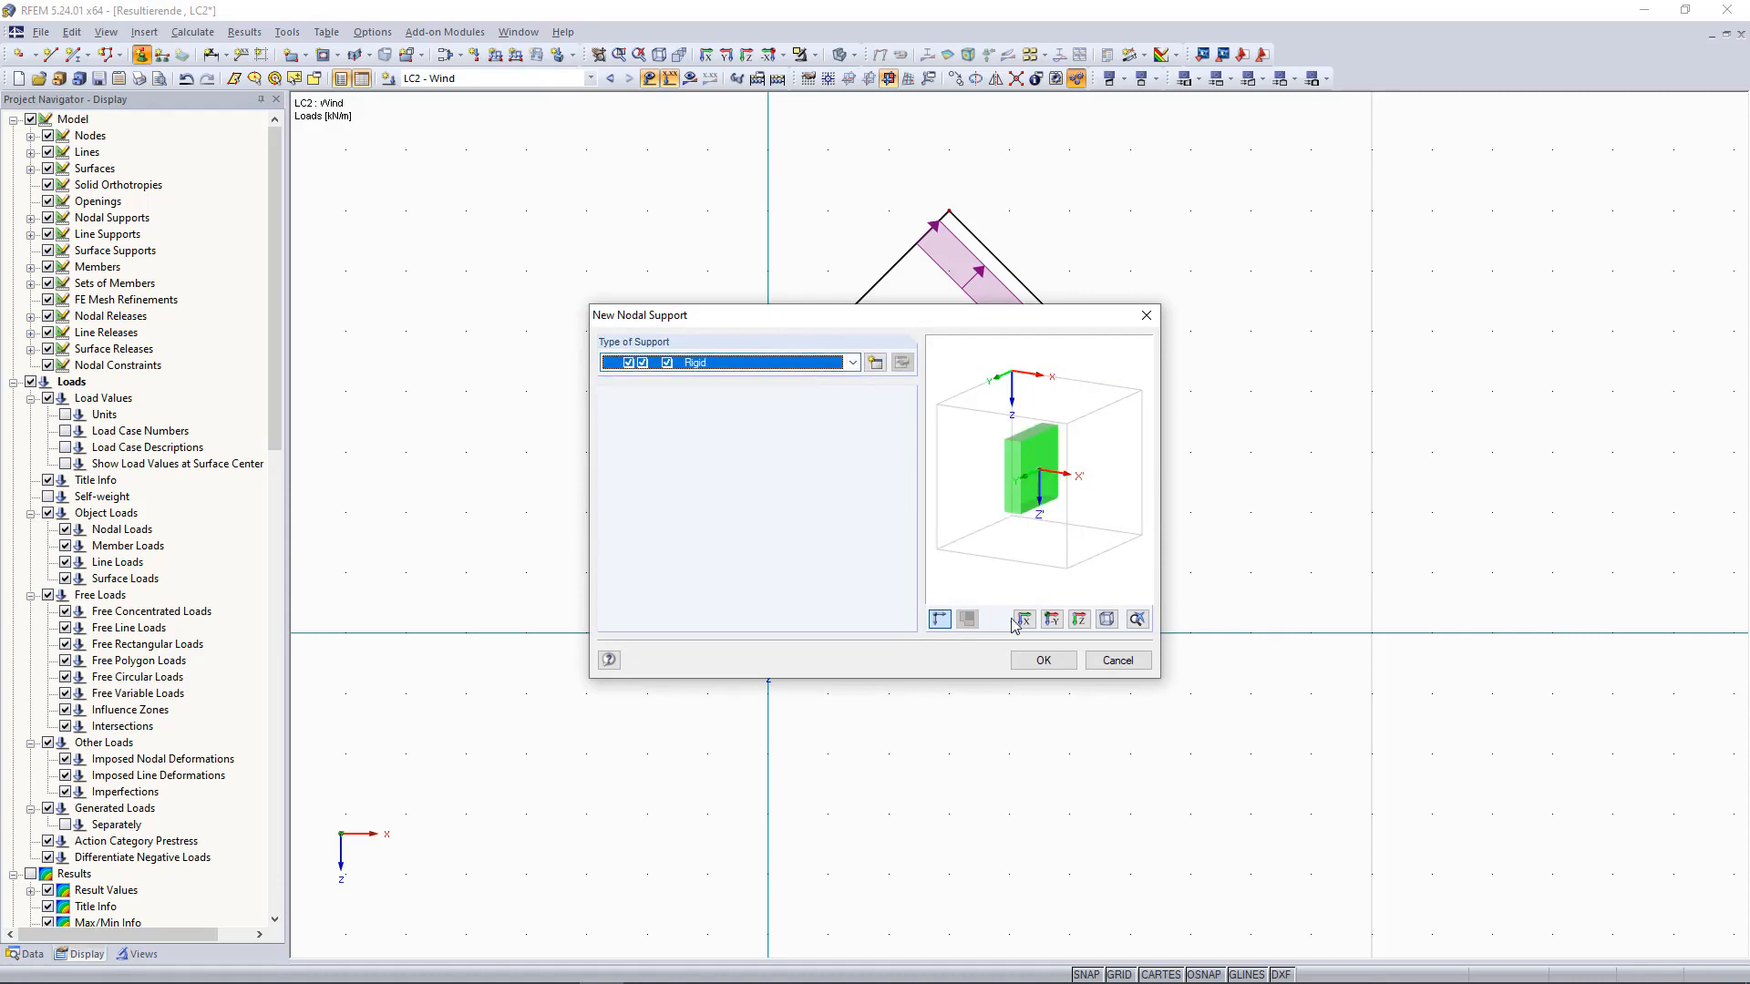
left_click(1044, 662)
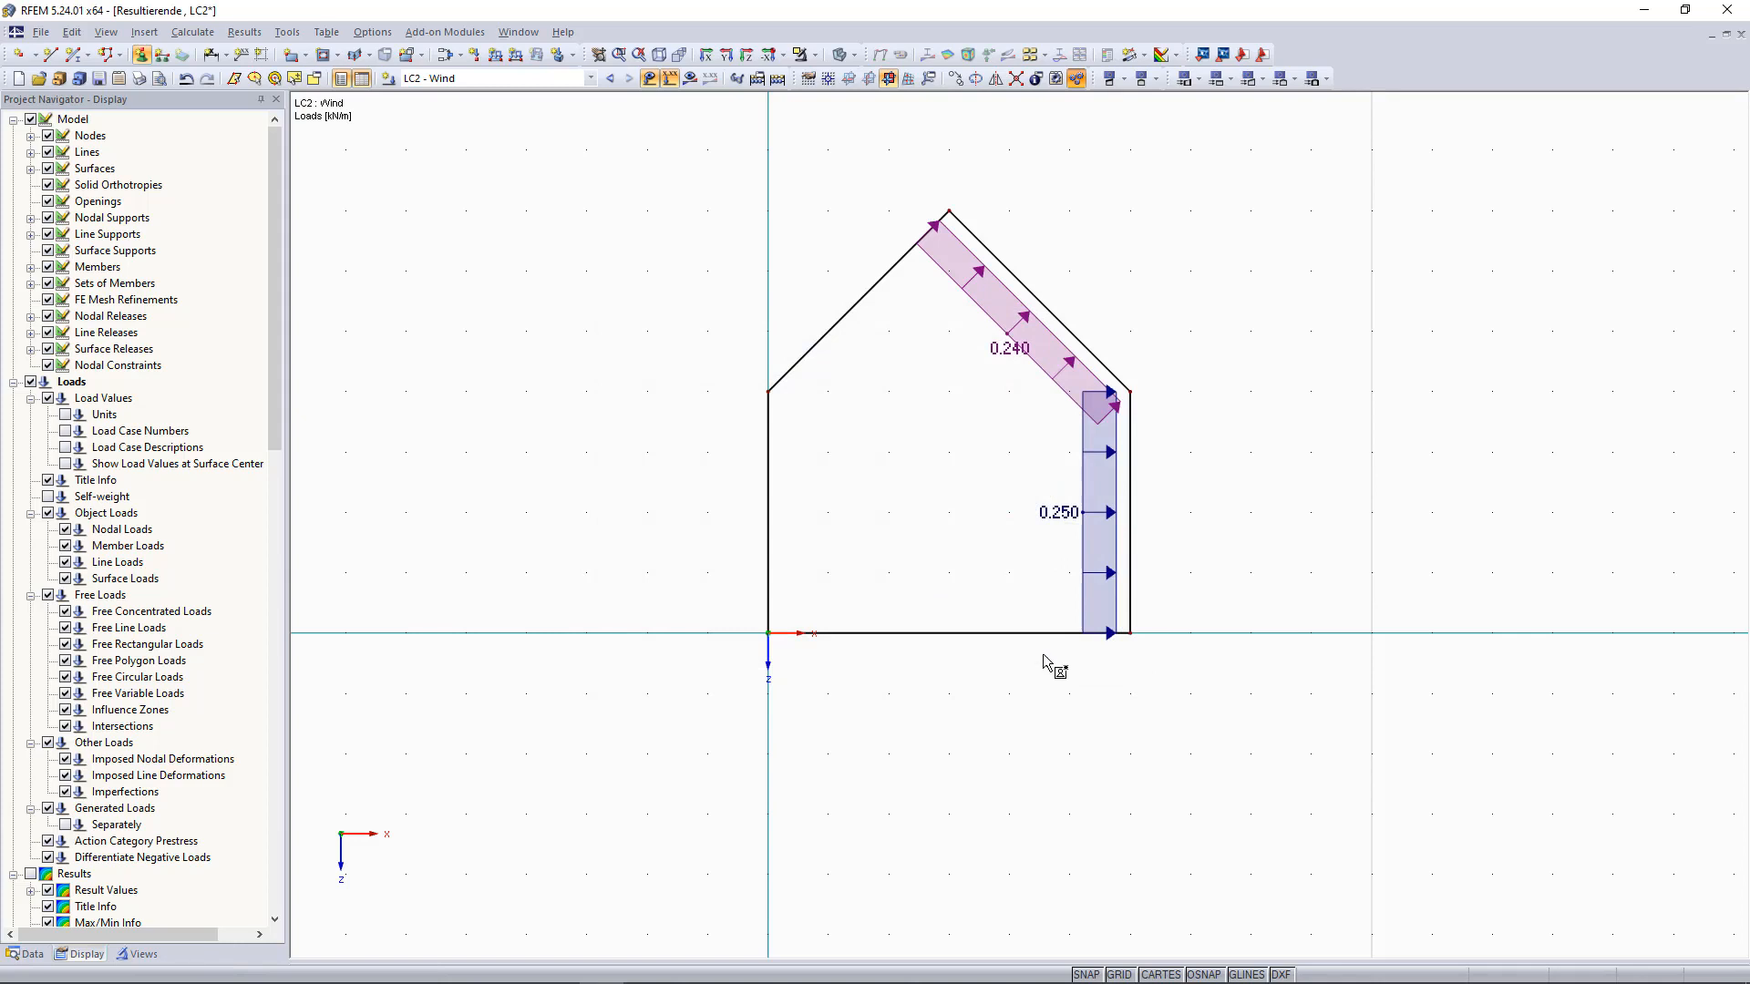
left_click(766, 635)
key("Escape")
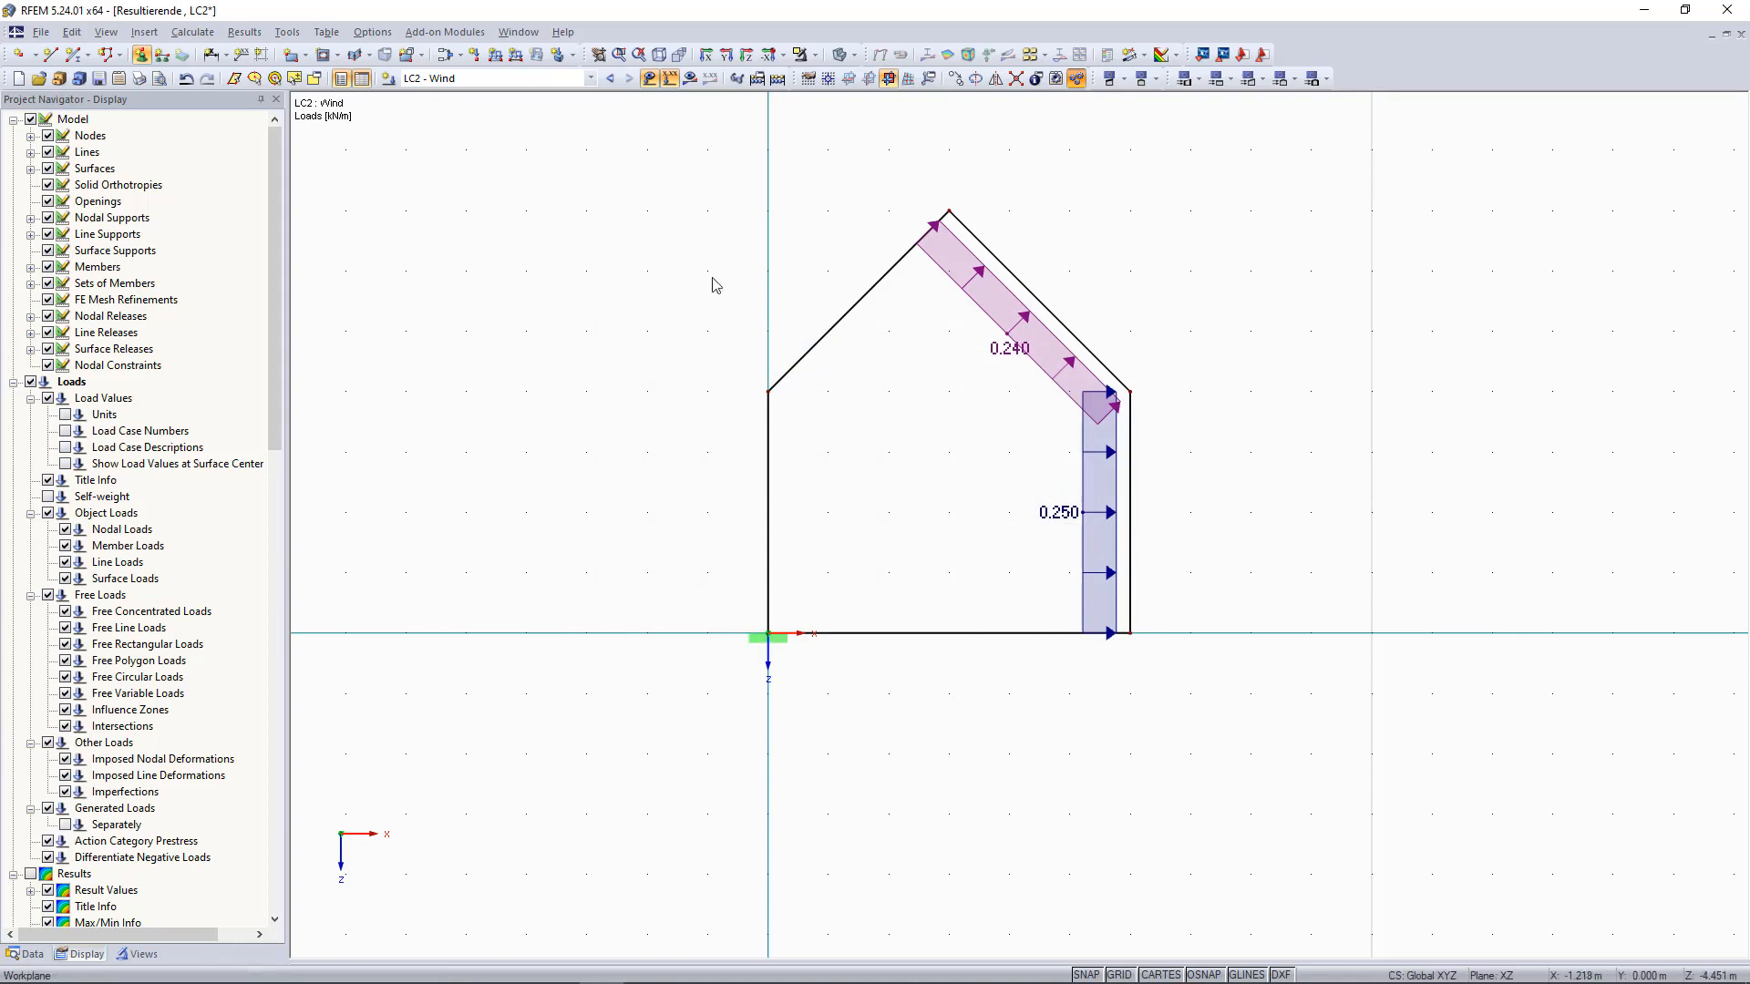
- Calculate load case LC2 - Wind and show its support reactions, accepting the displacement and rotation warnings
left_click(777, 78)
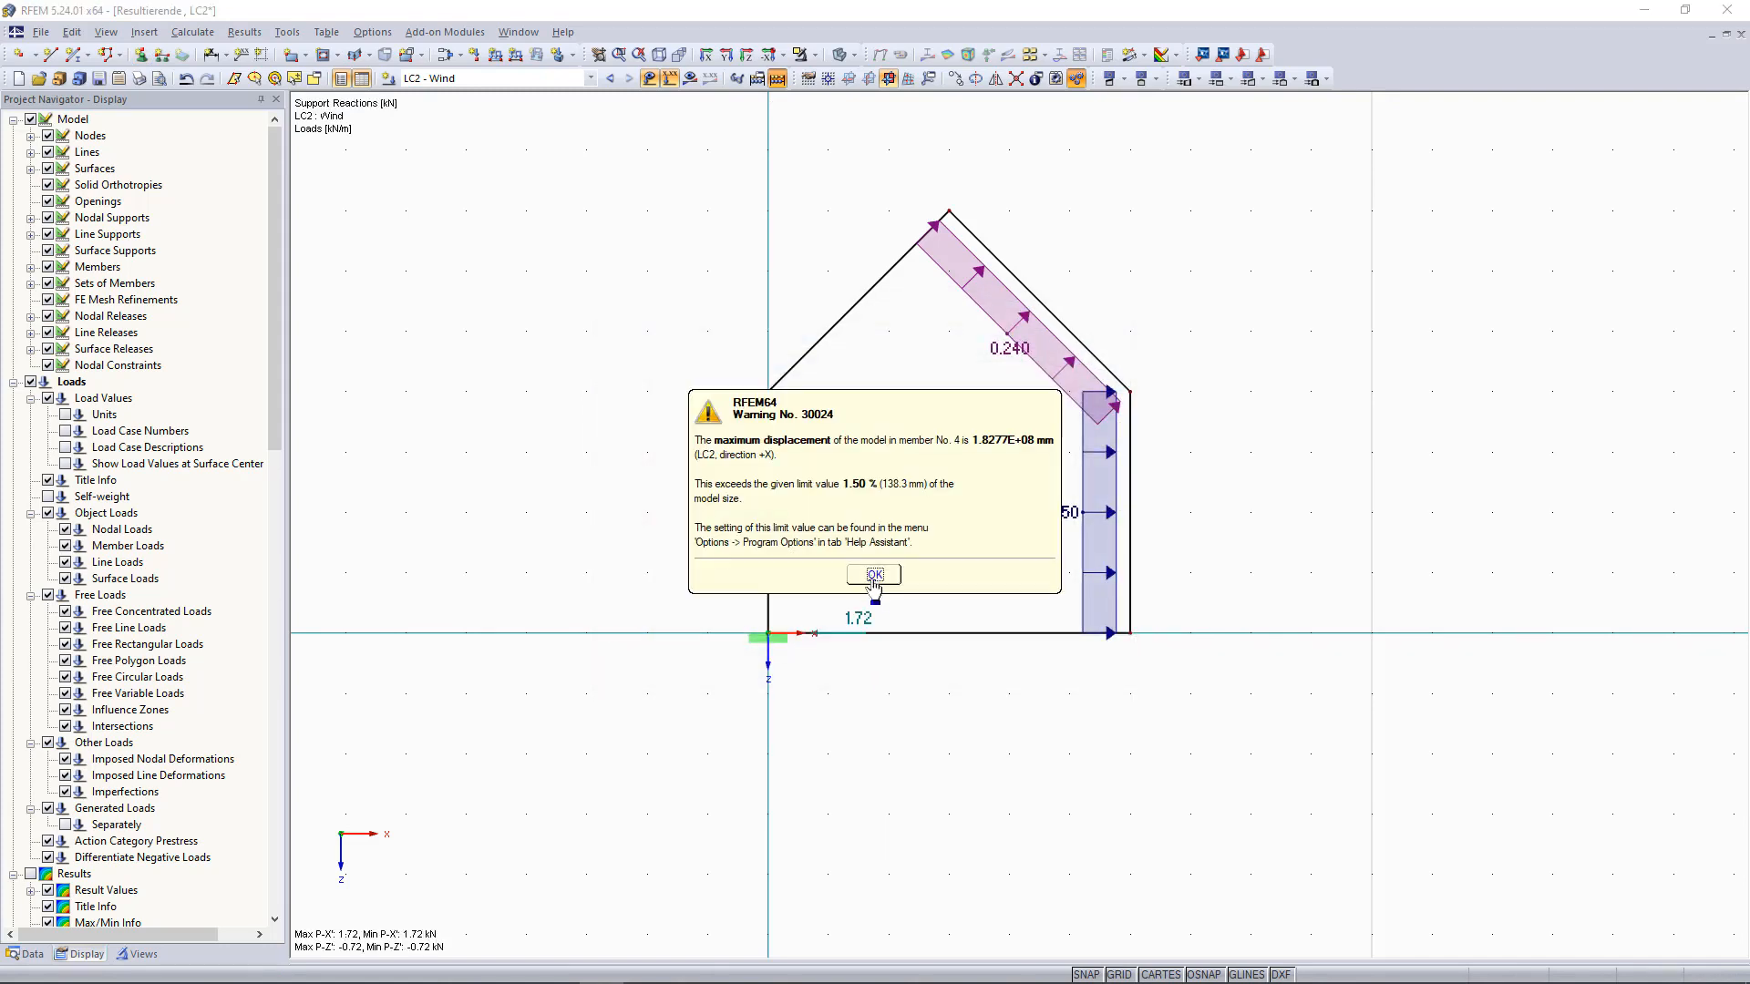
left_click(873, 576)
left_click(875, 572)
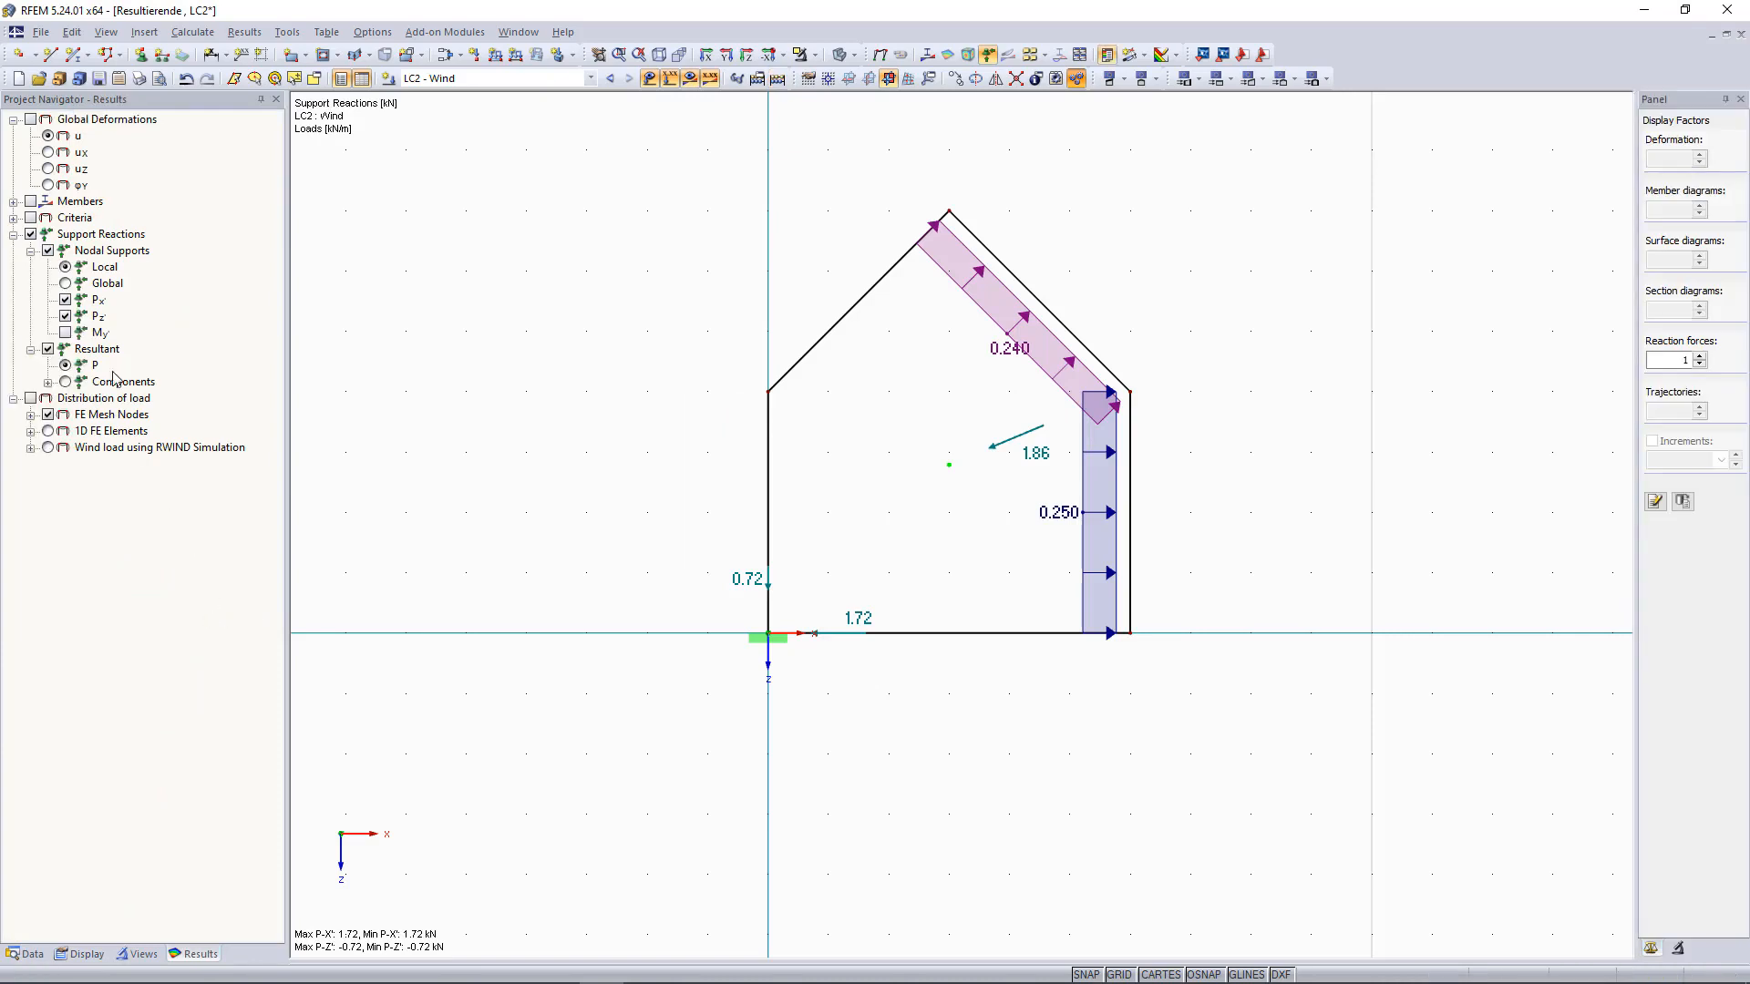
- Locate the resultant of the support reactions in the model by hiding it and showing it again
left_click(80, 235)
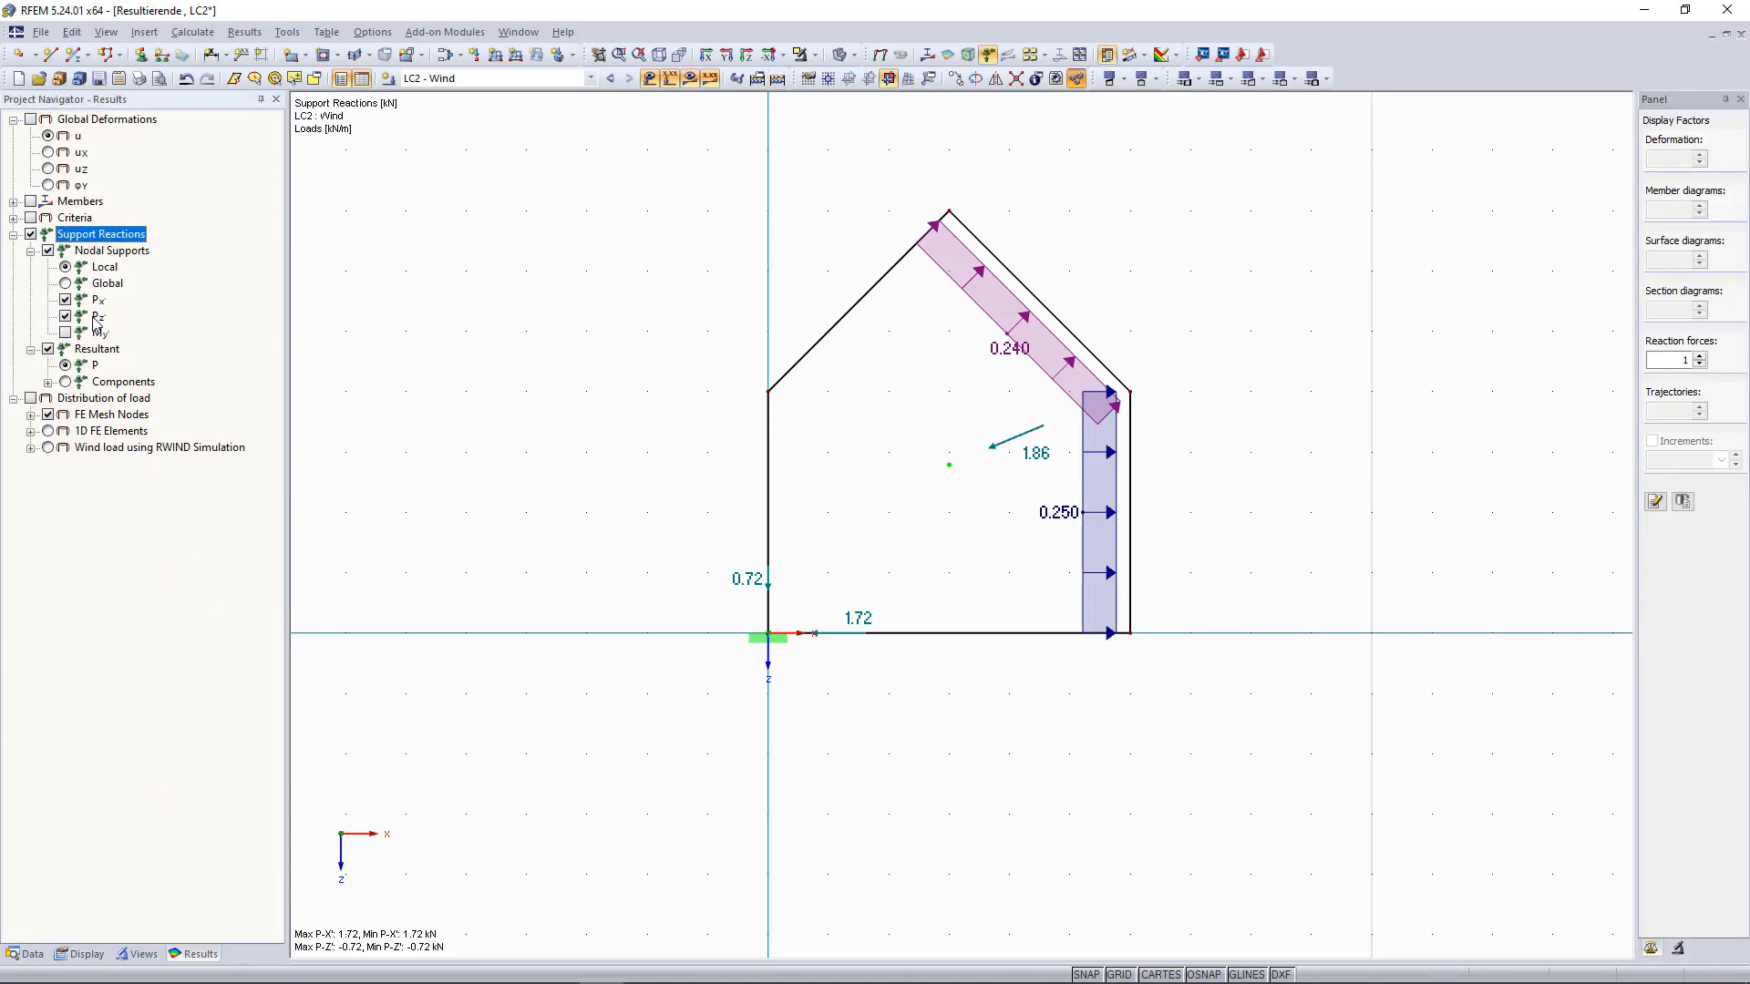
left_click(100, 351)
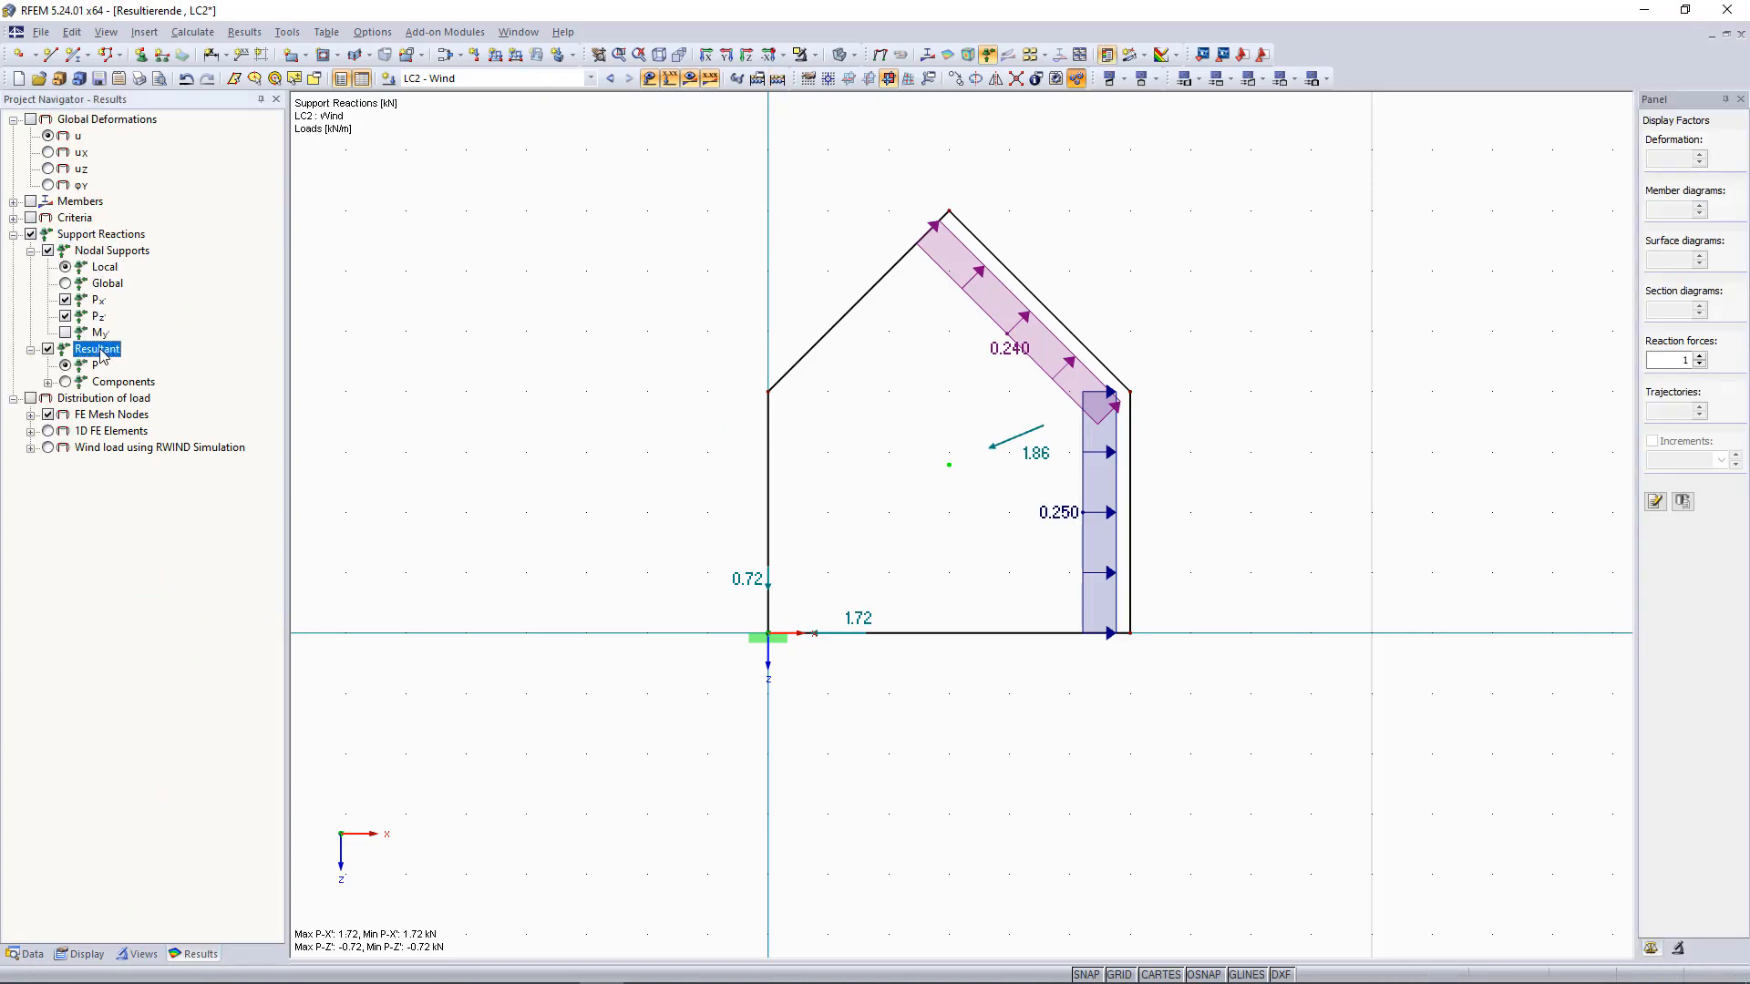
left_click(48, 350)
left_click(48, 349)
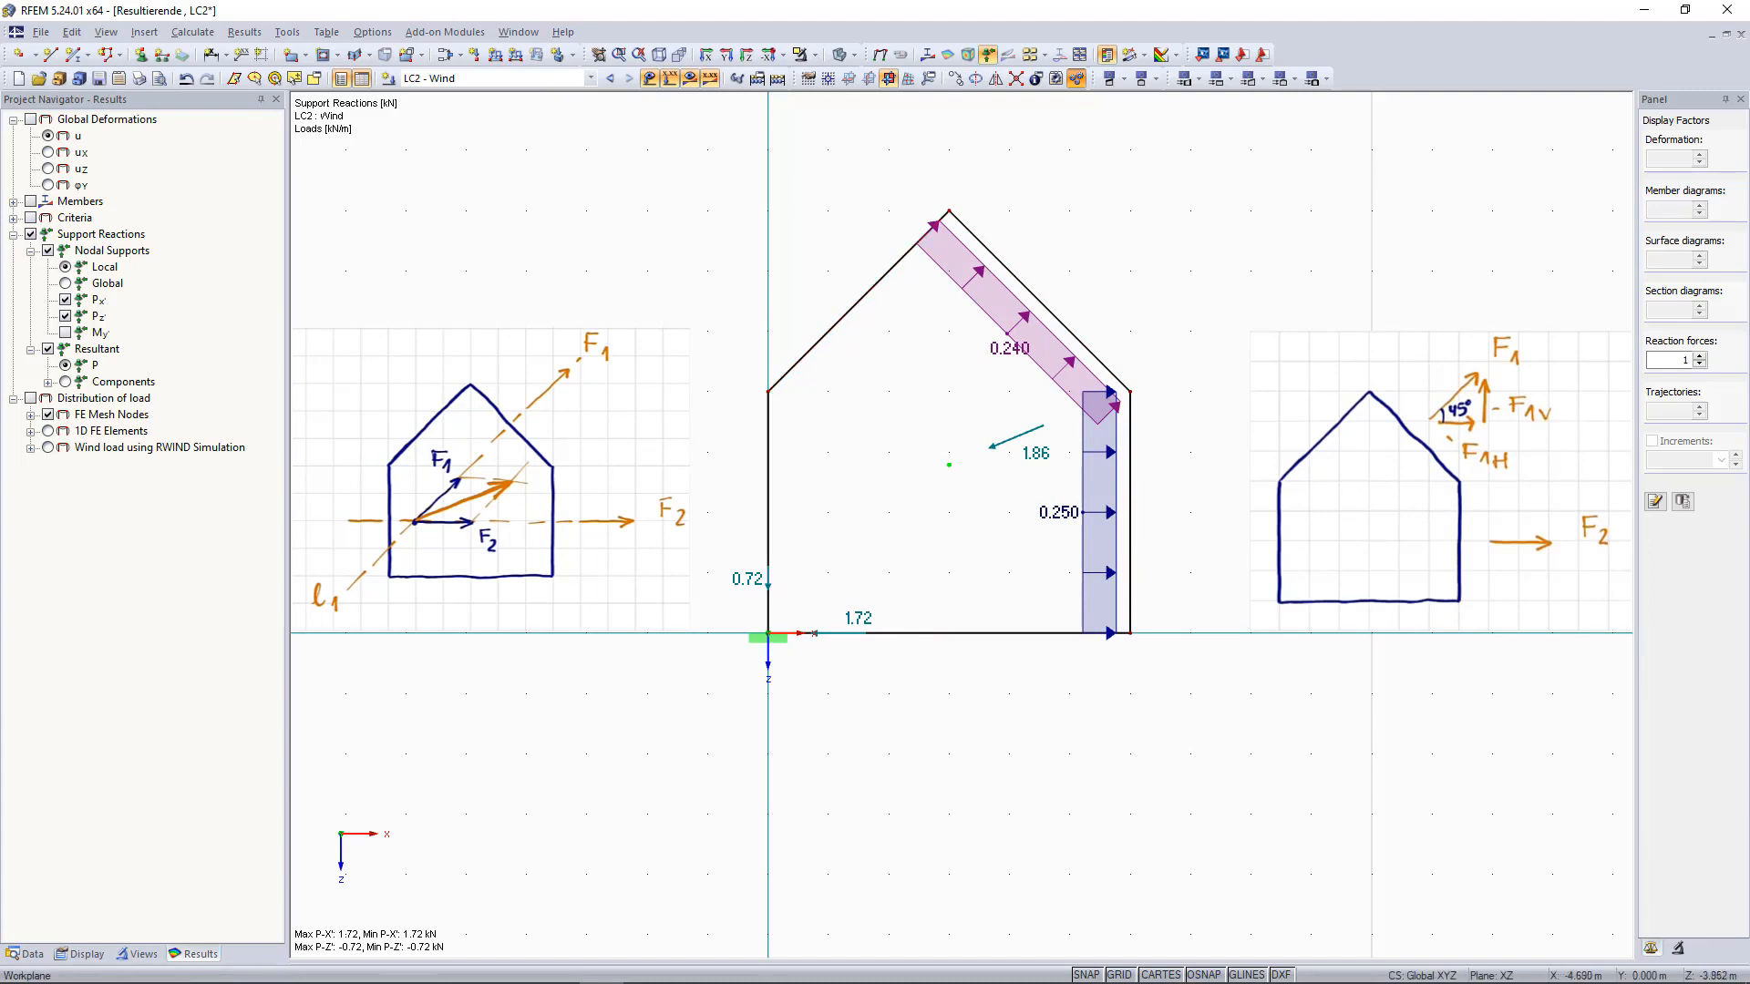
- Apply a uniform force load of 0.6 kN/m in local z direction to the left roof member
left_click(491, 60)
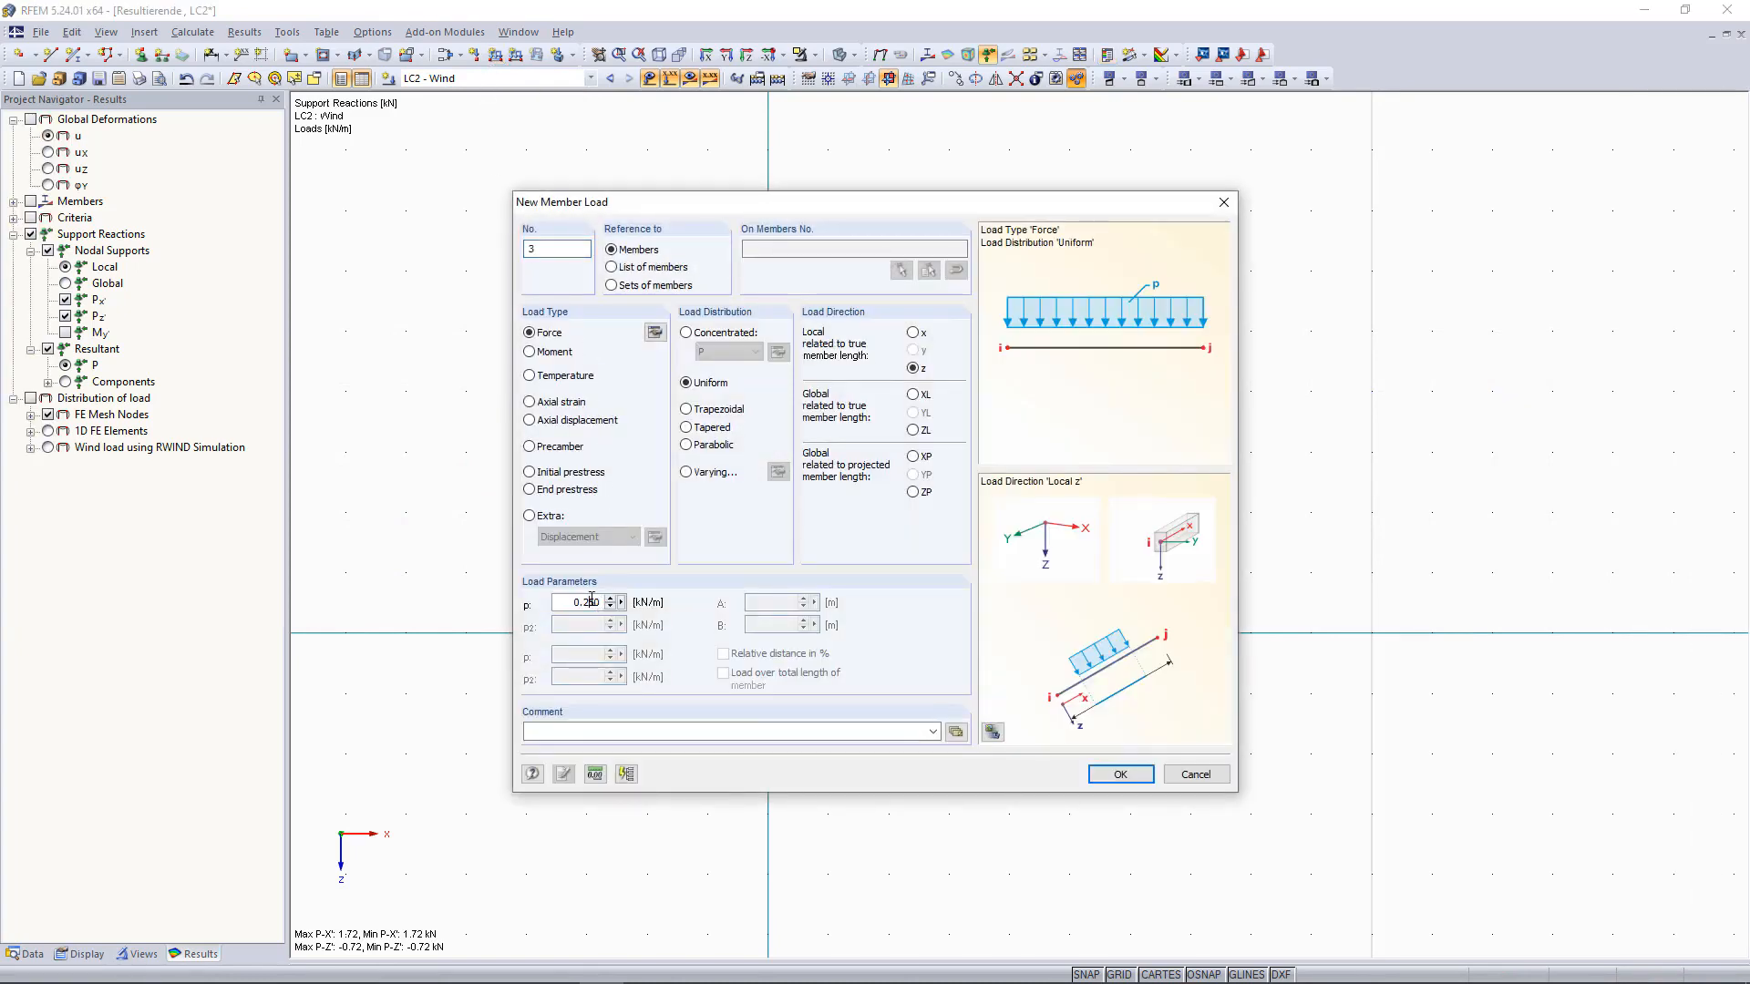
double_click(592, 601)
key("BackSpace")
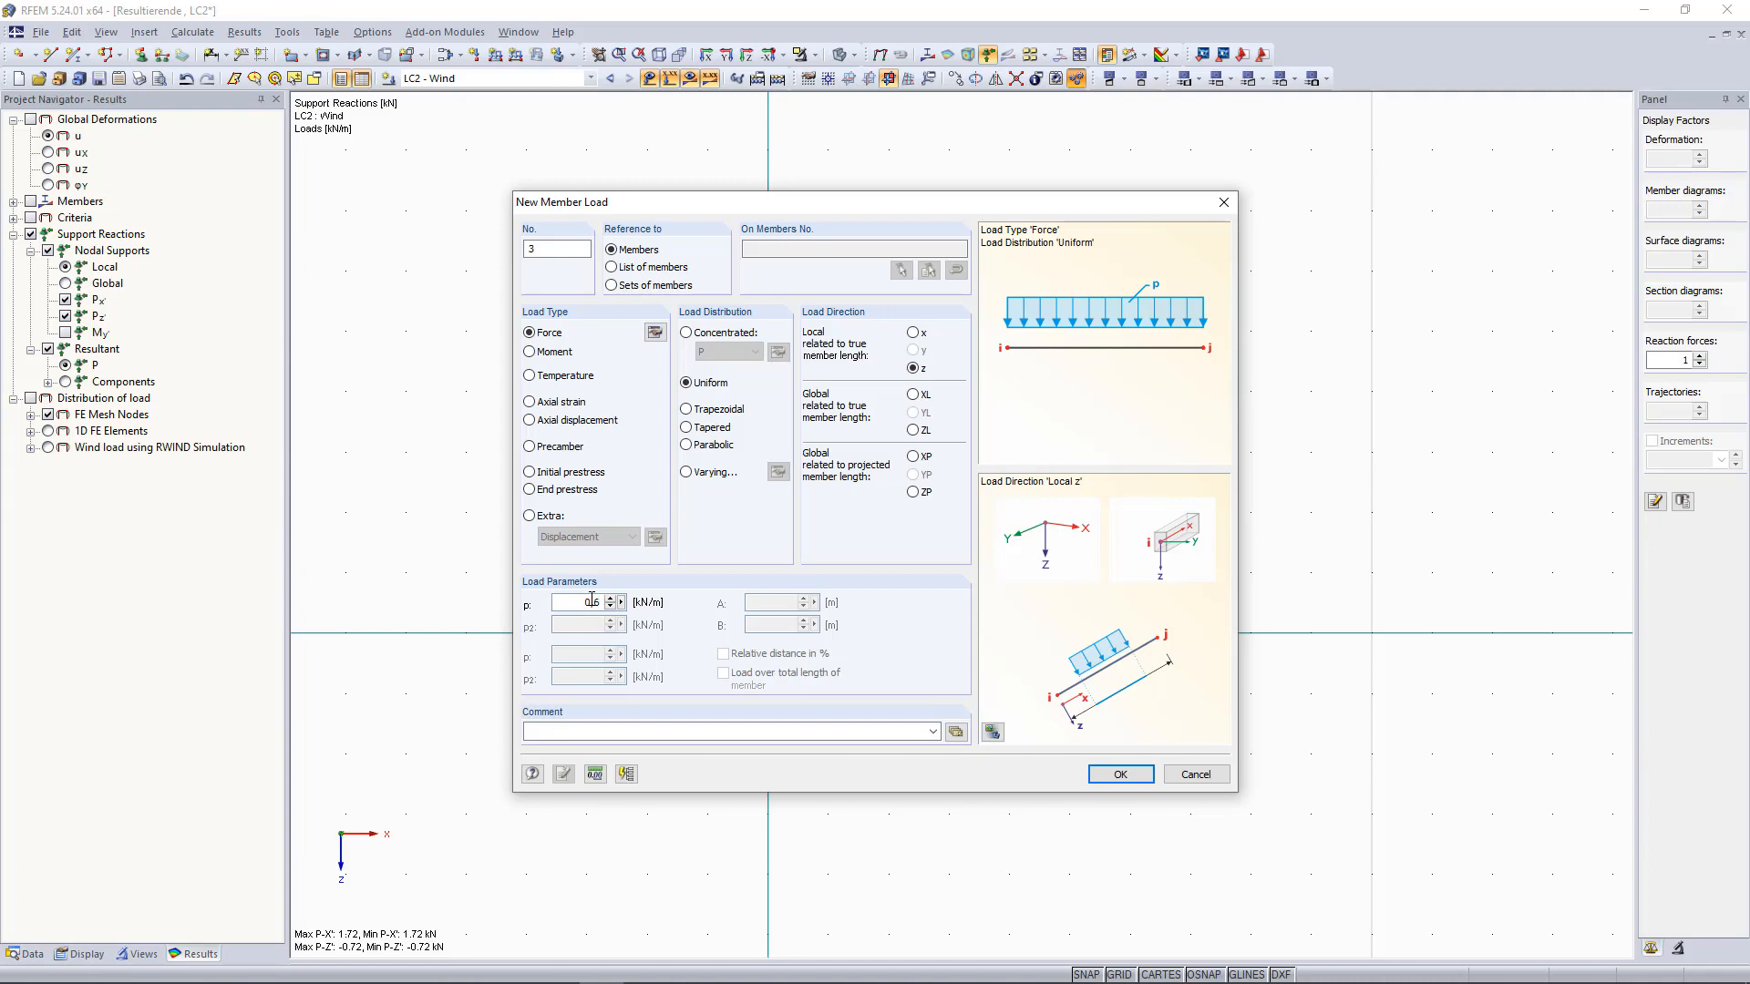
left_click(1128, 776)
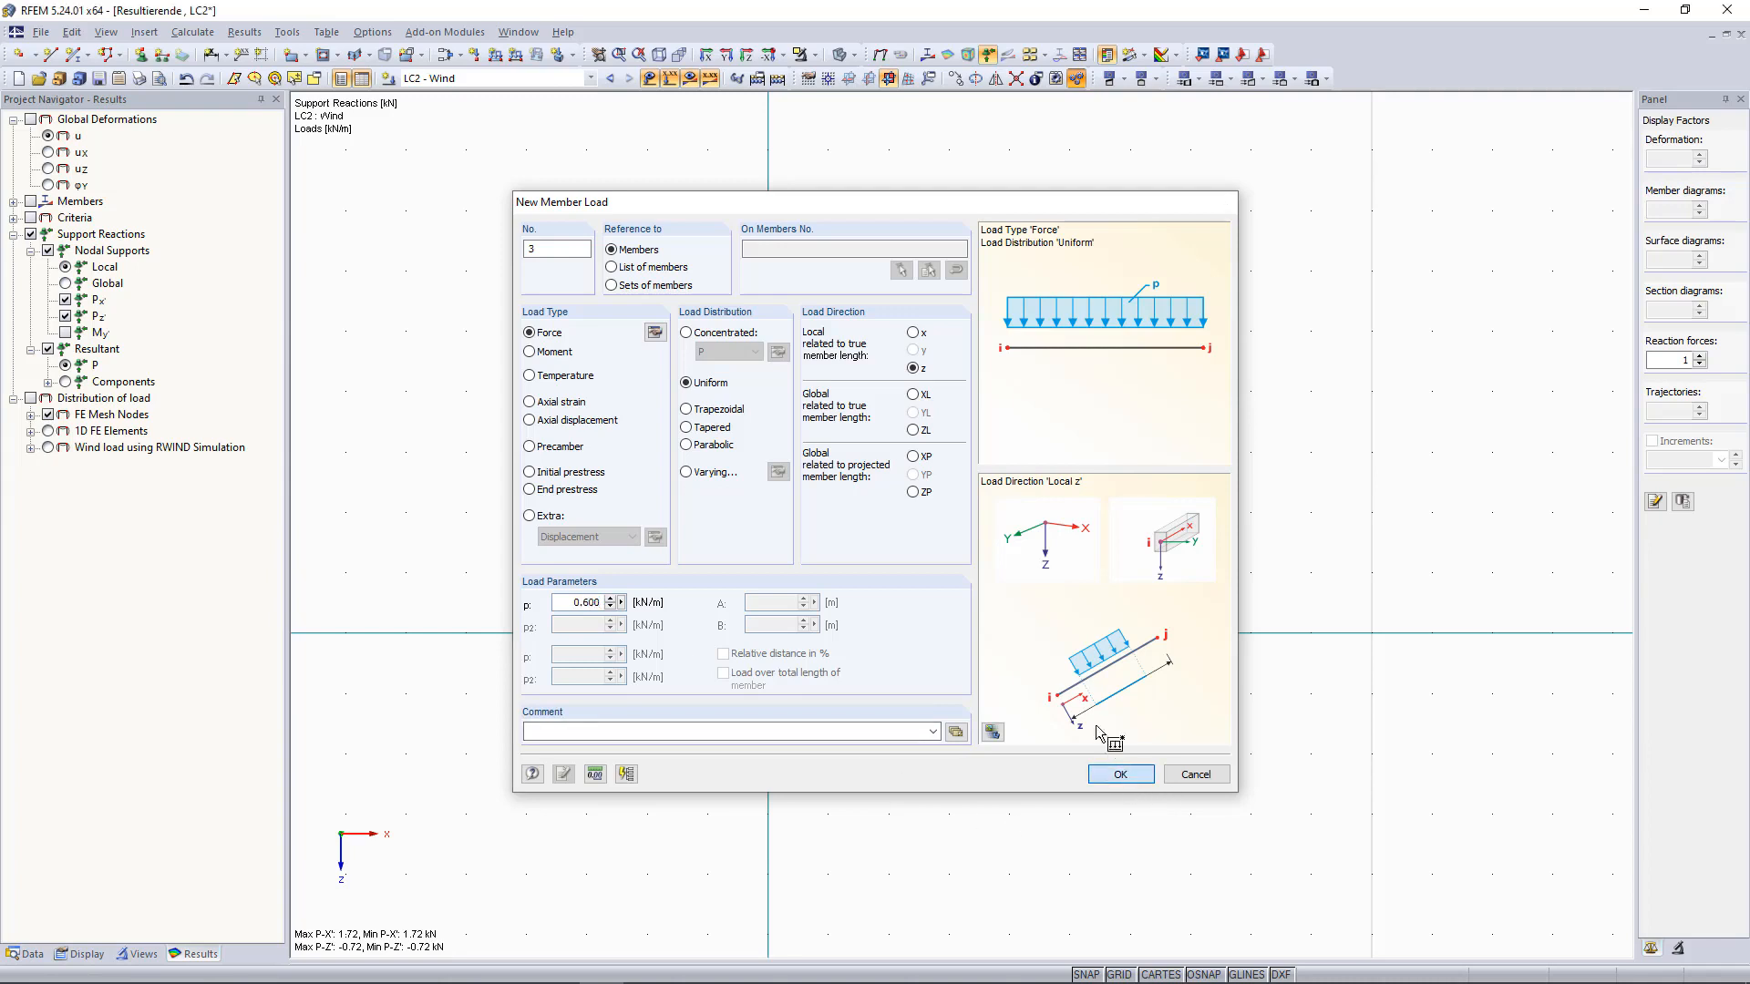
left_click(886, 271)
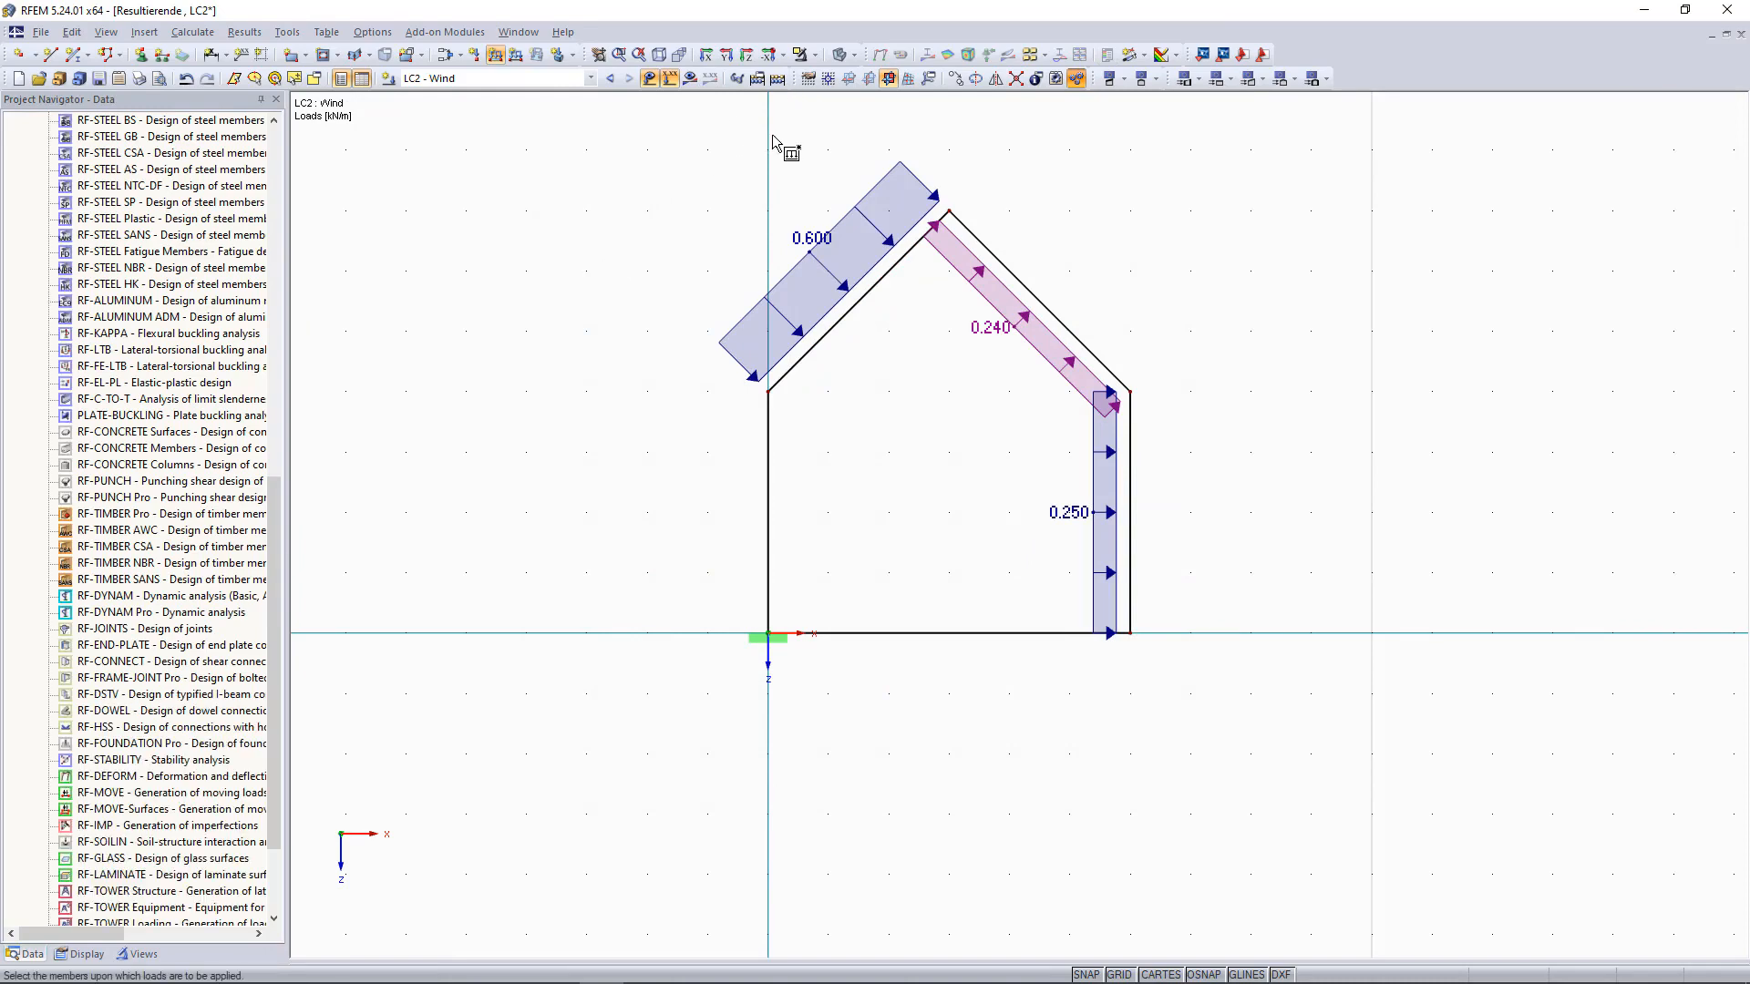
- Recalculate load case LC2 - Wind with the added roof load and accept the warnings
left_click(777, 79)
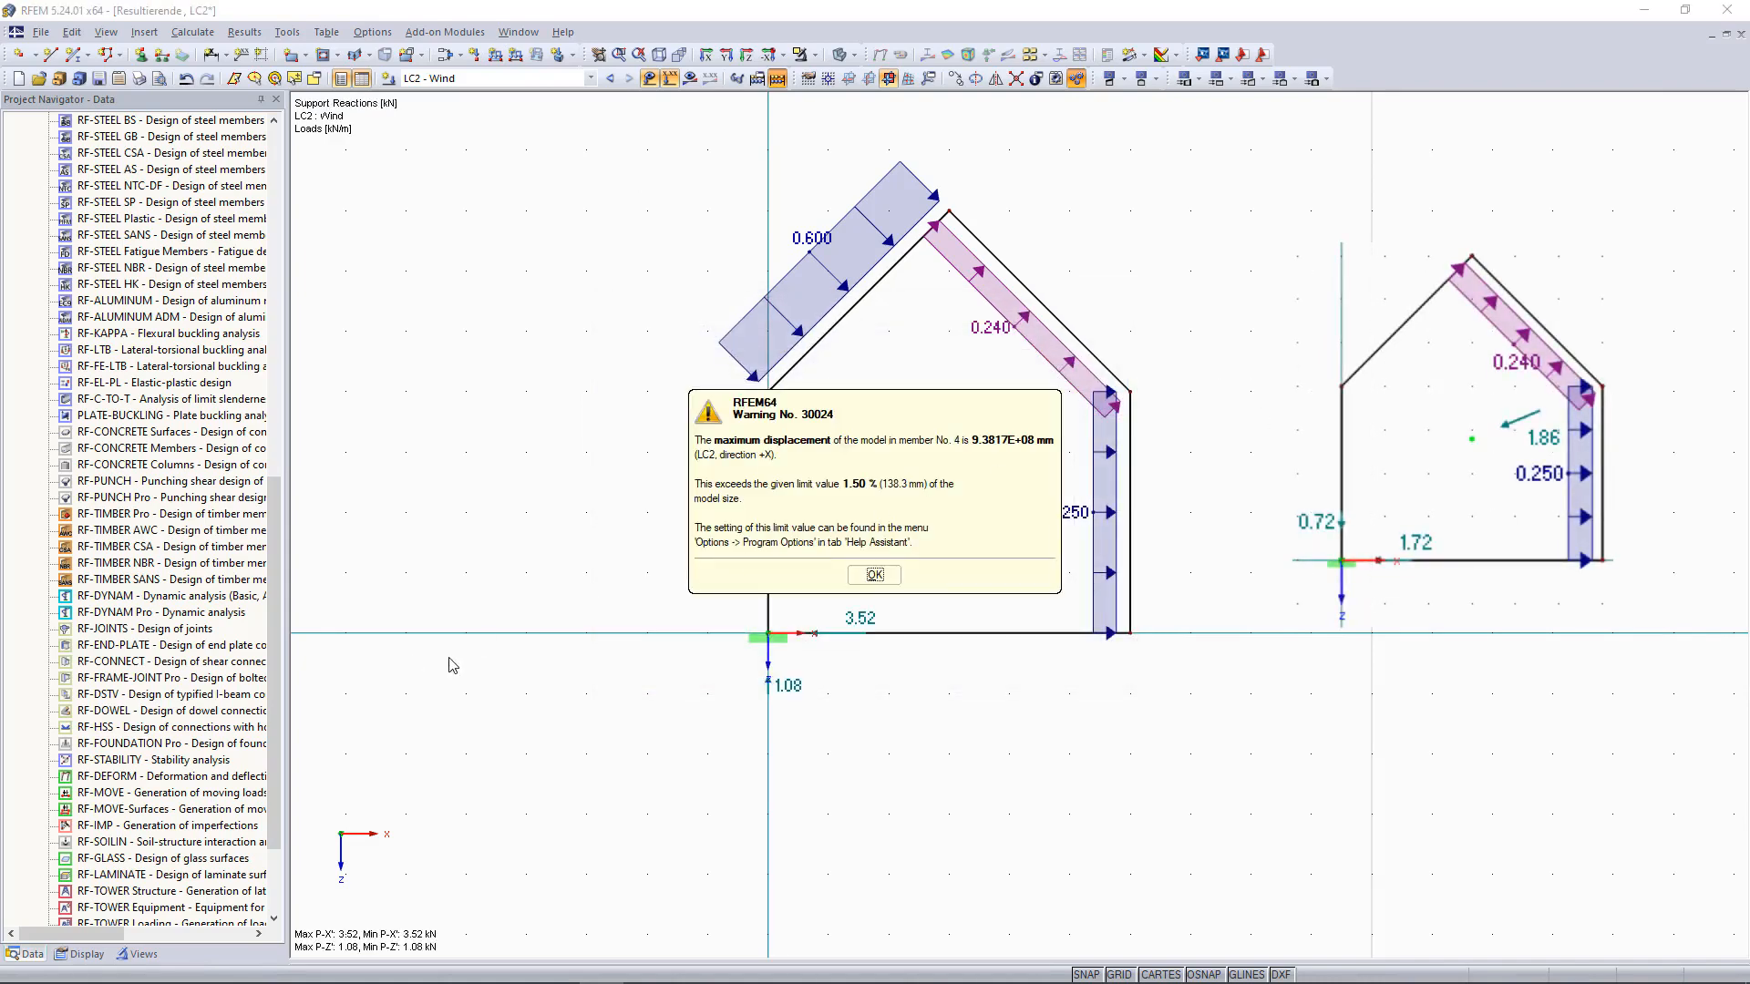
left_click(877, 575)
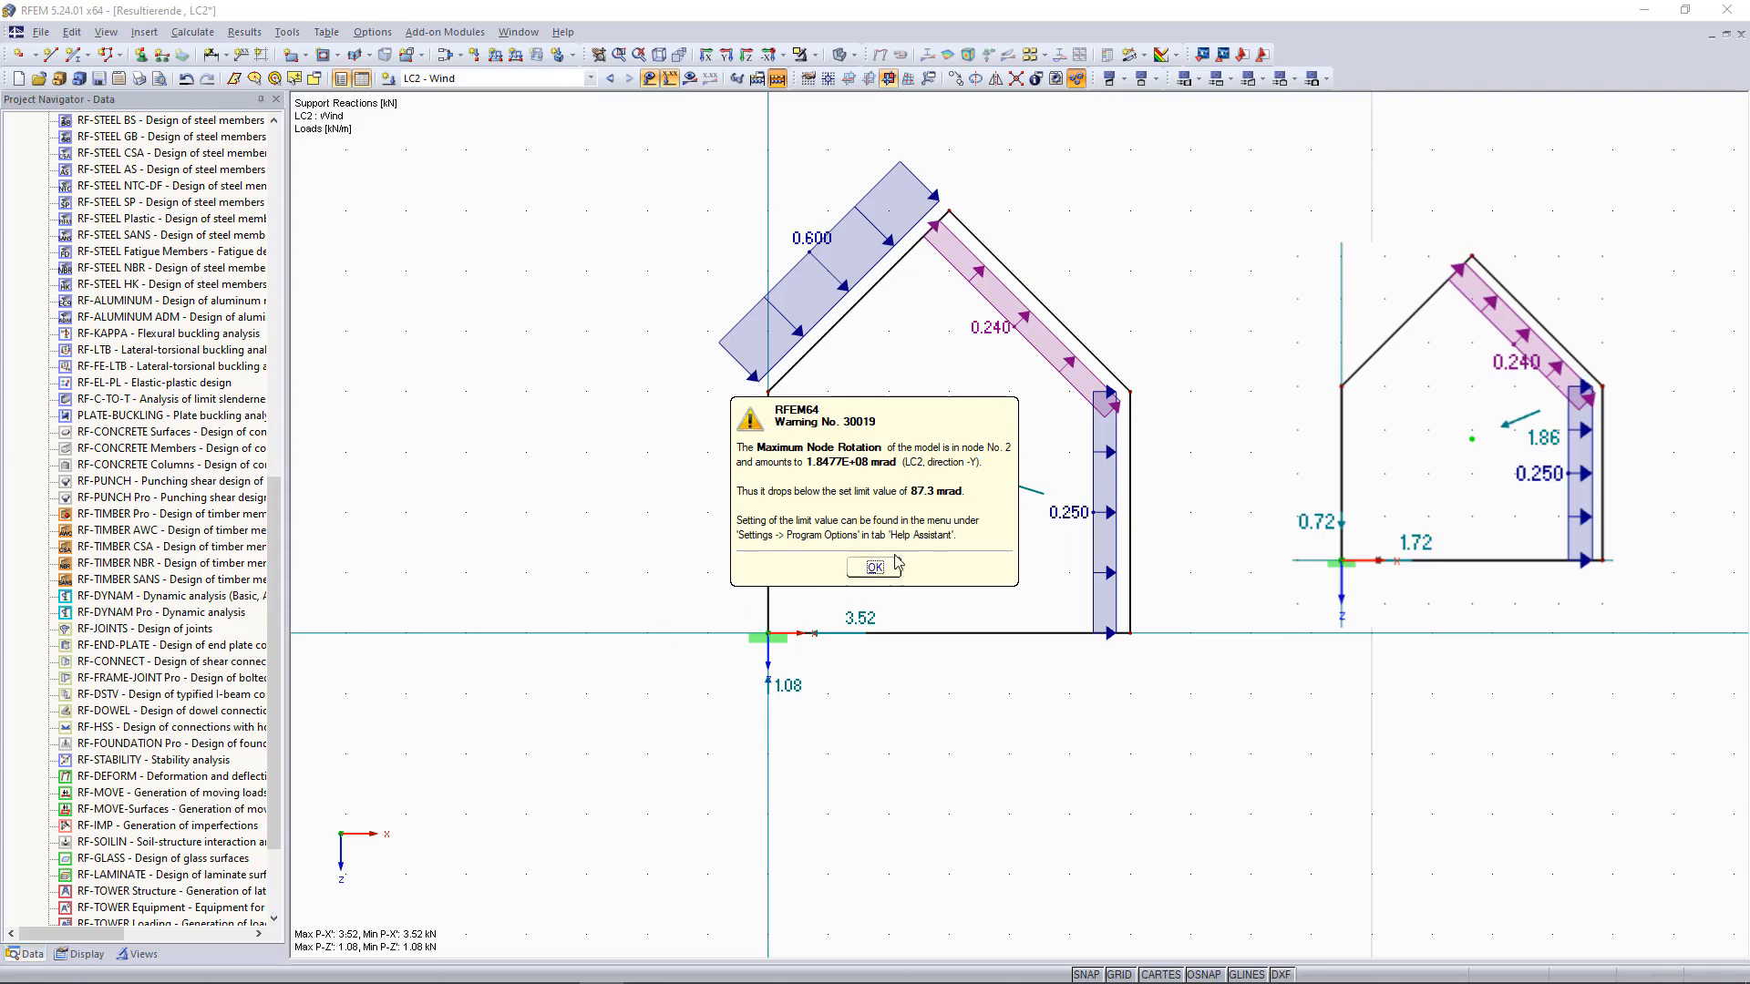
left_click(876, 567)
- Find the display option for the support reaction resultant and switch it off and on to examine the recalculated resultant
left_click(91, 957)
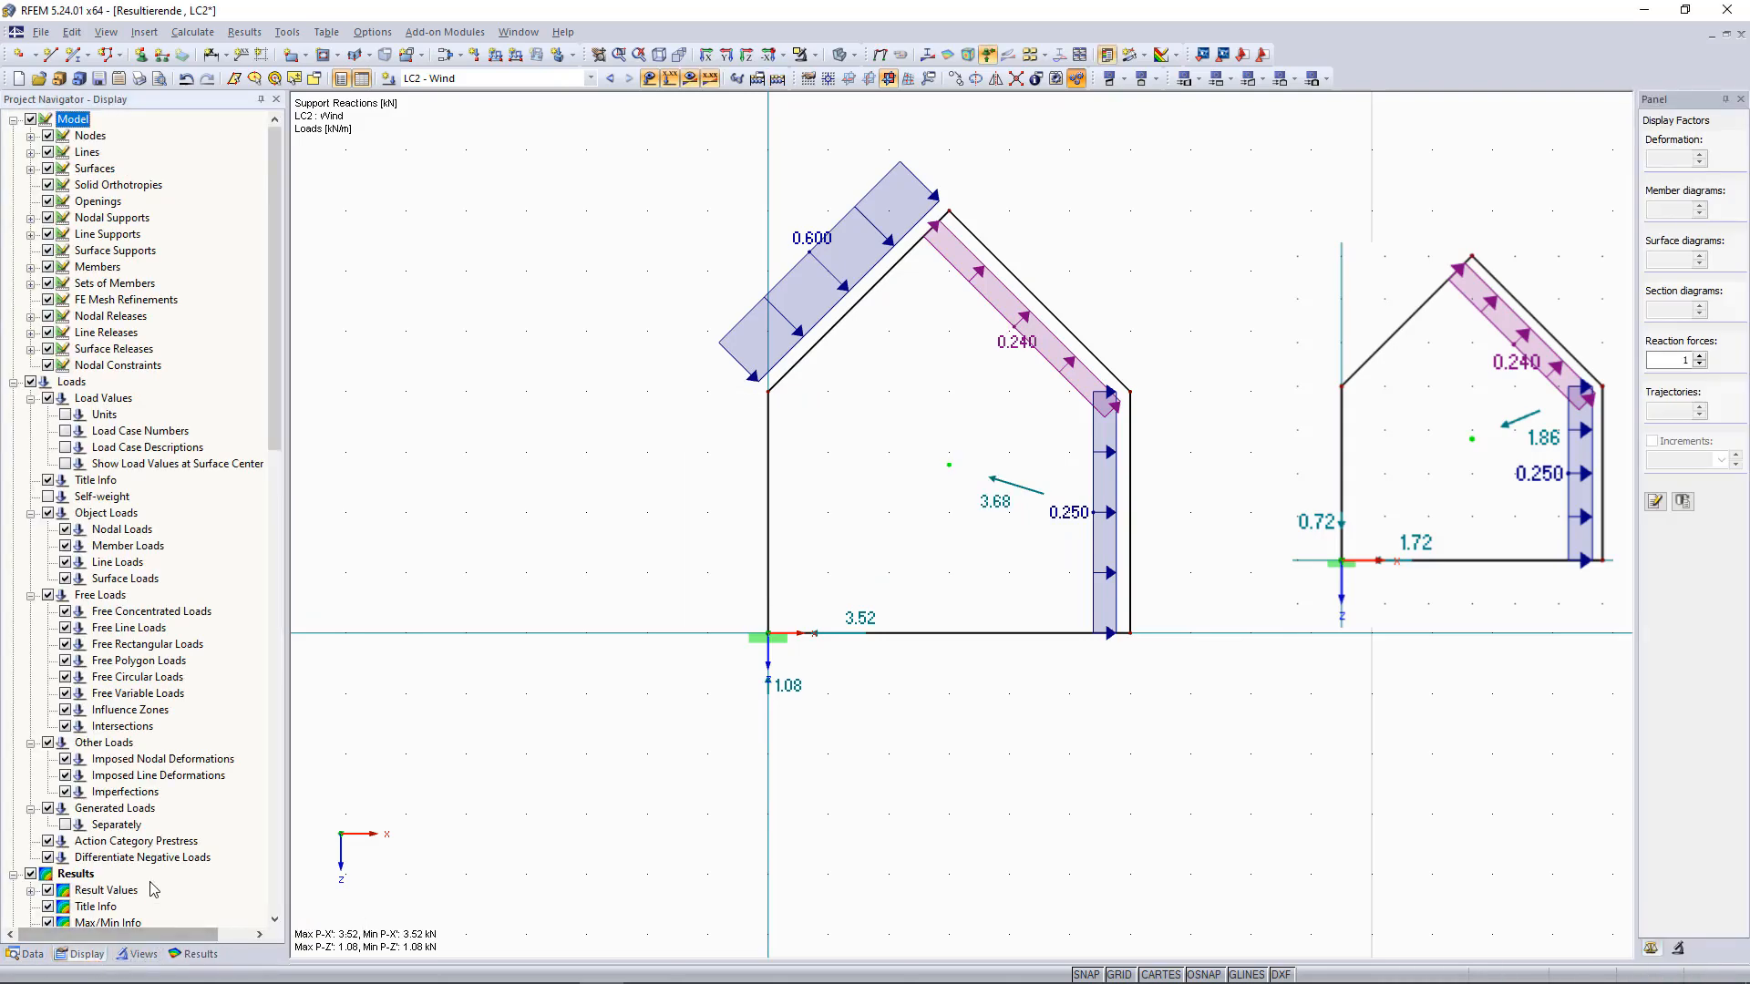
scroll(163, 877, "down", 17)
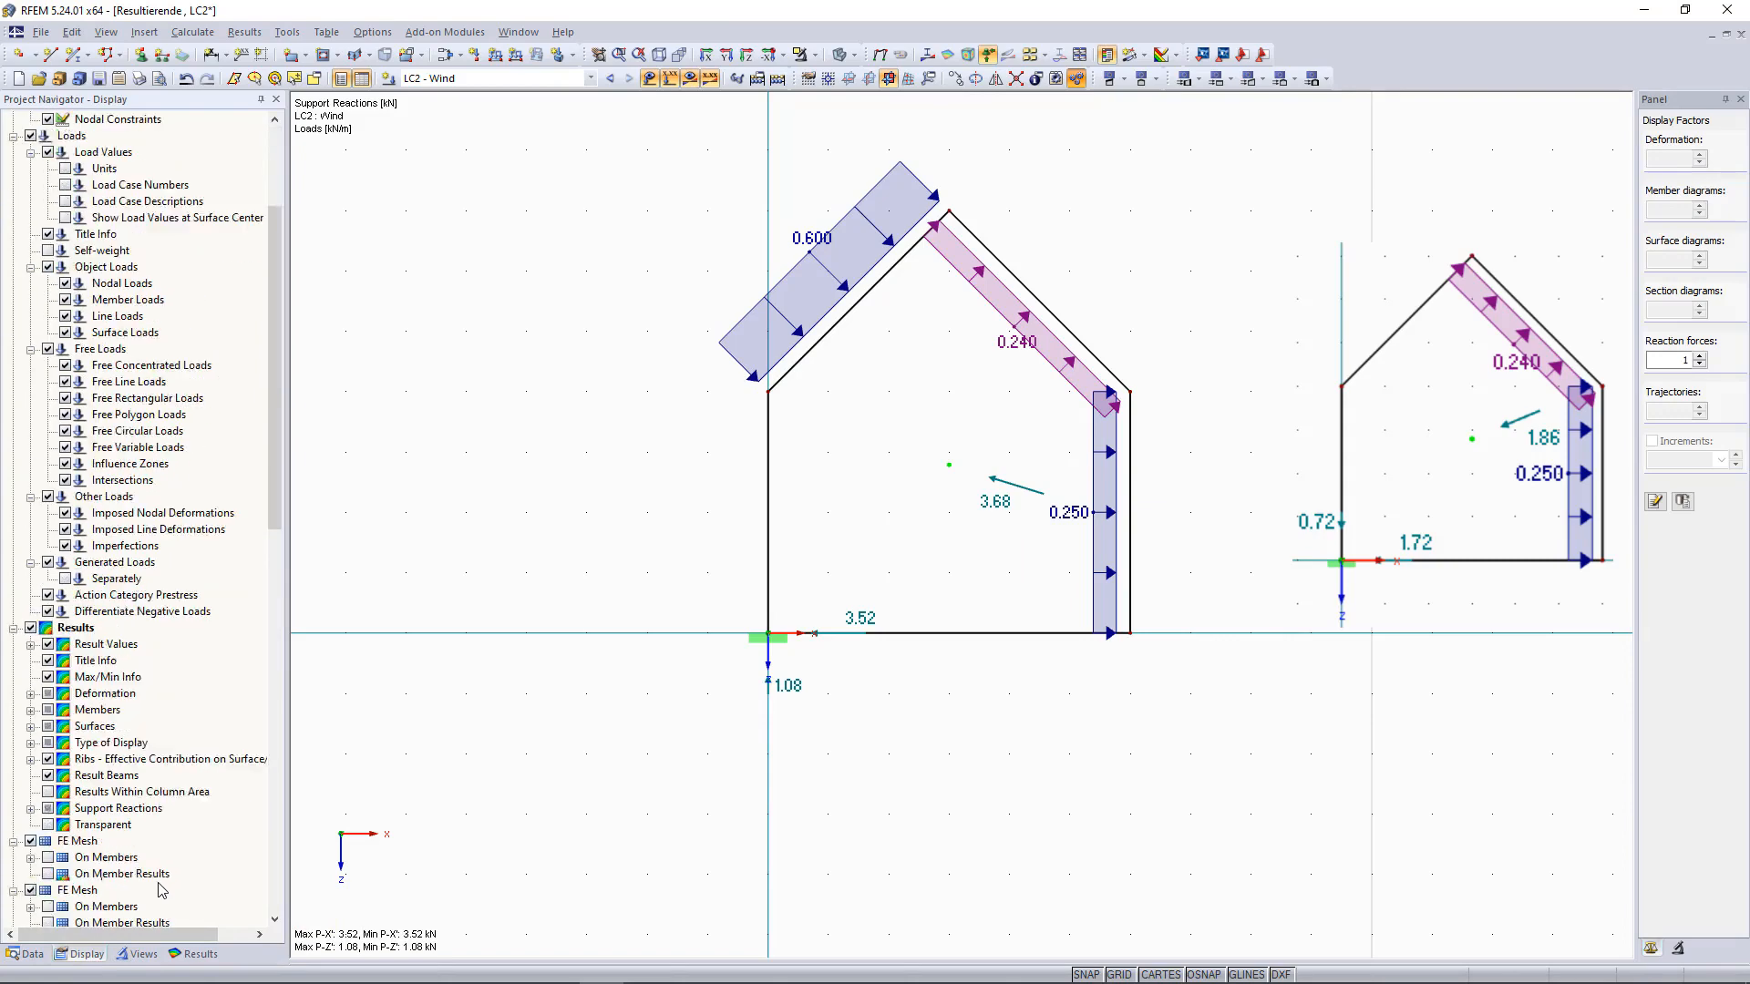
scroll(165, 900, "up", 15)
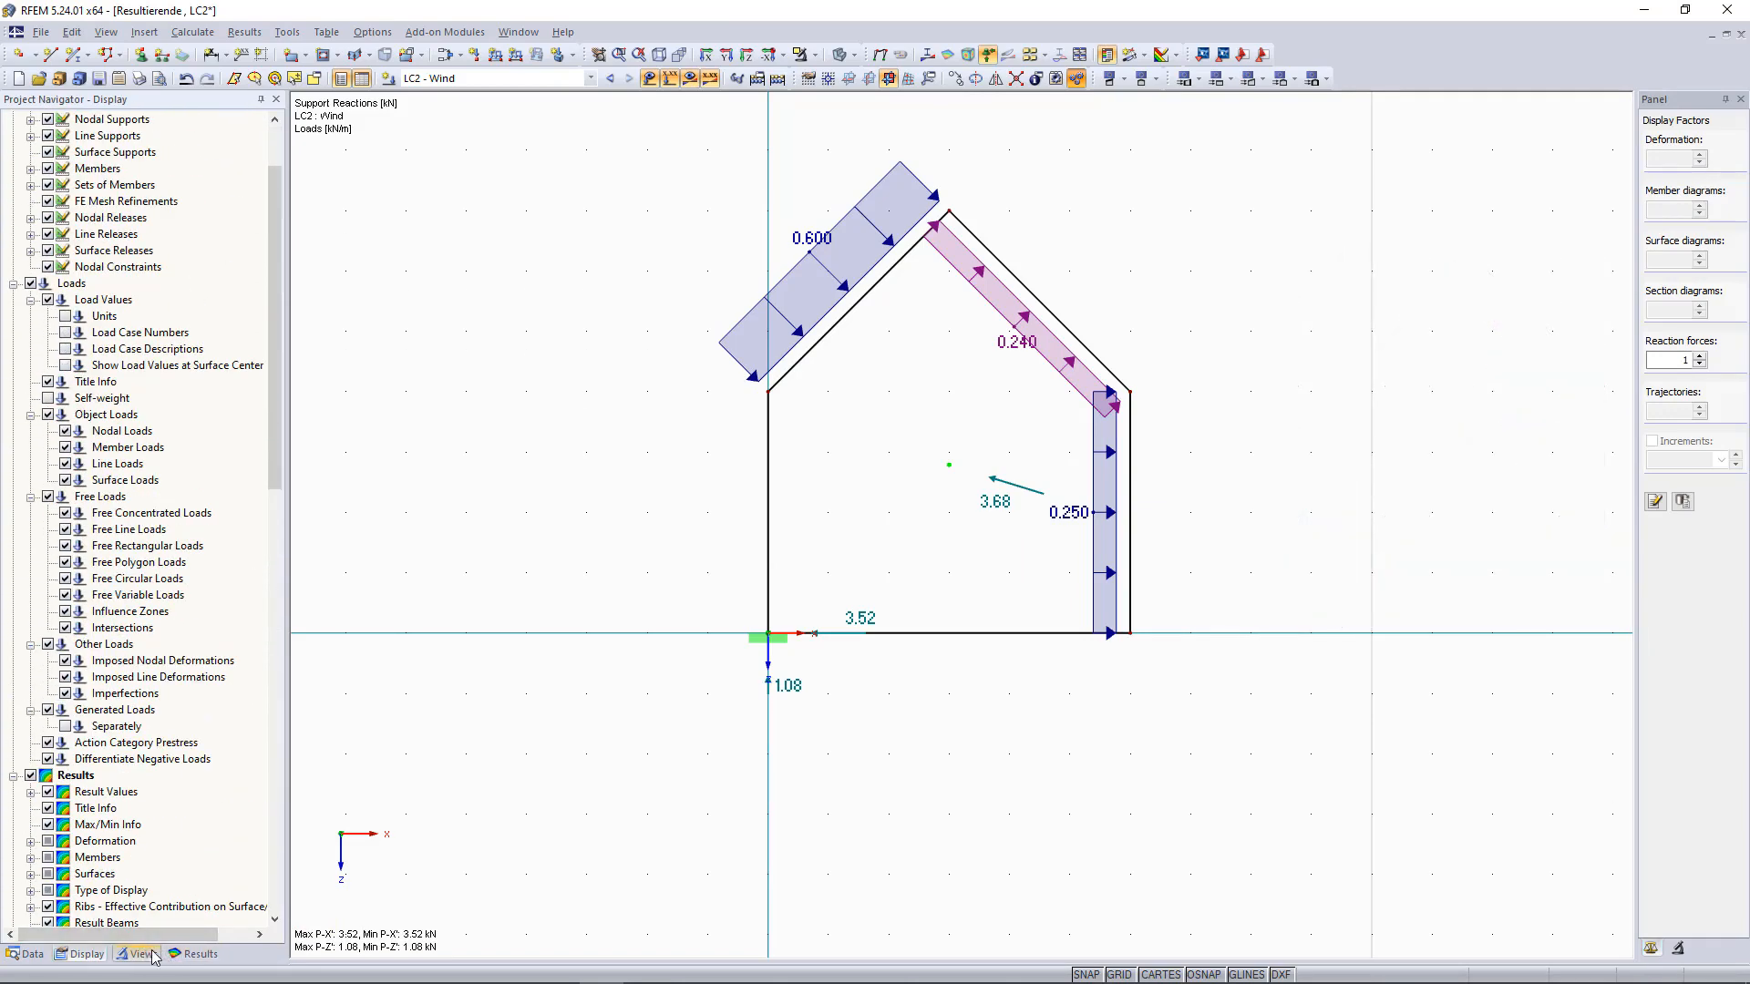
left_click(193, 954)
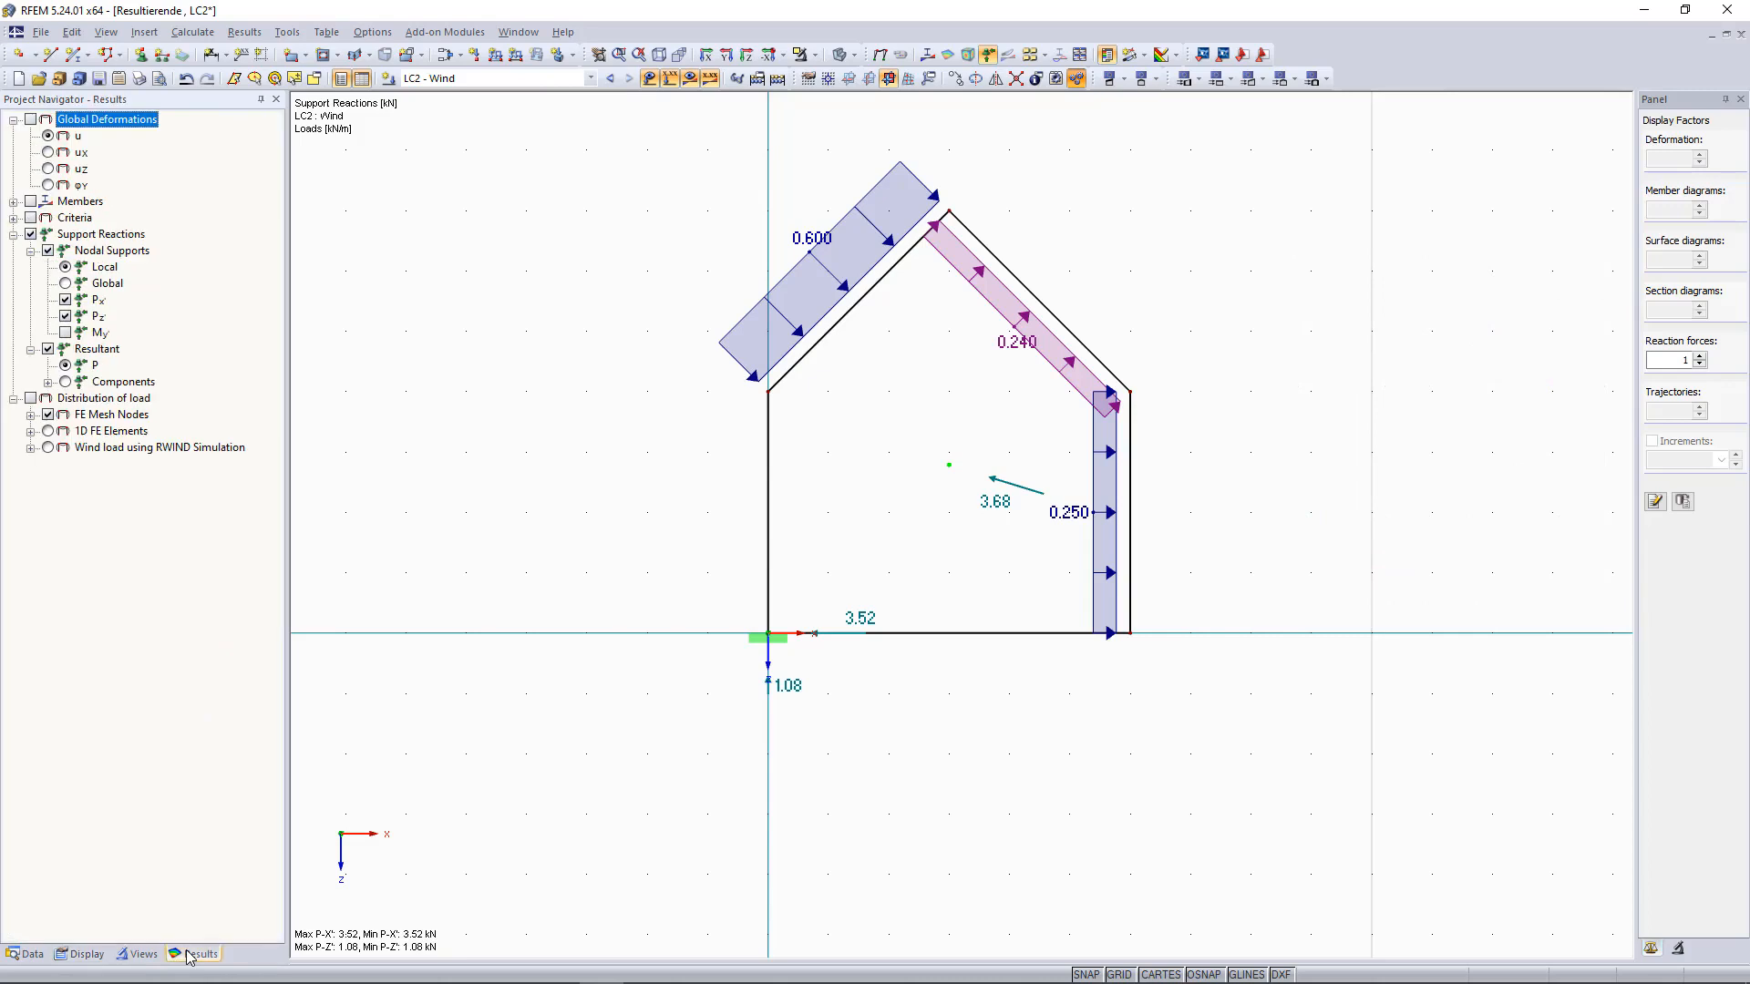
left_click(47, 348)
left_click(47, 348)
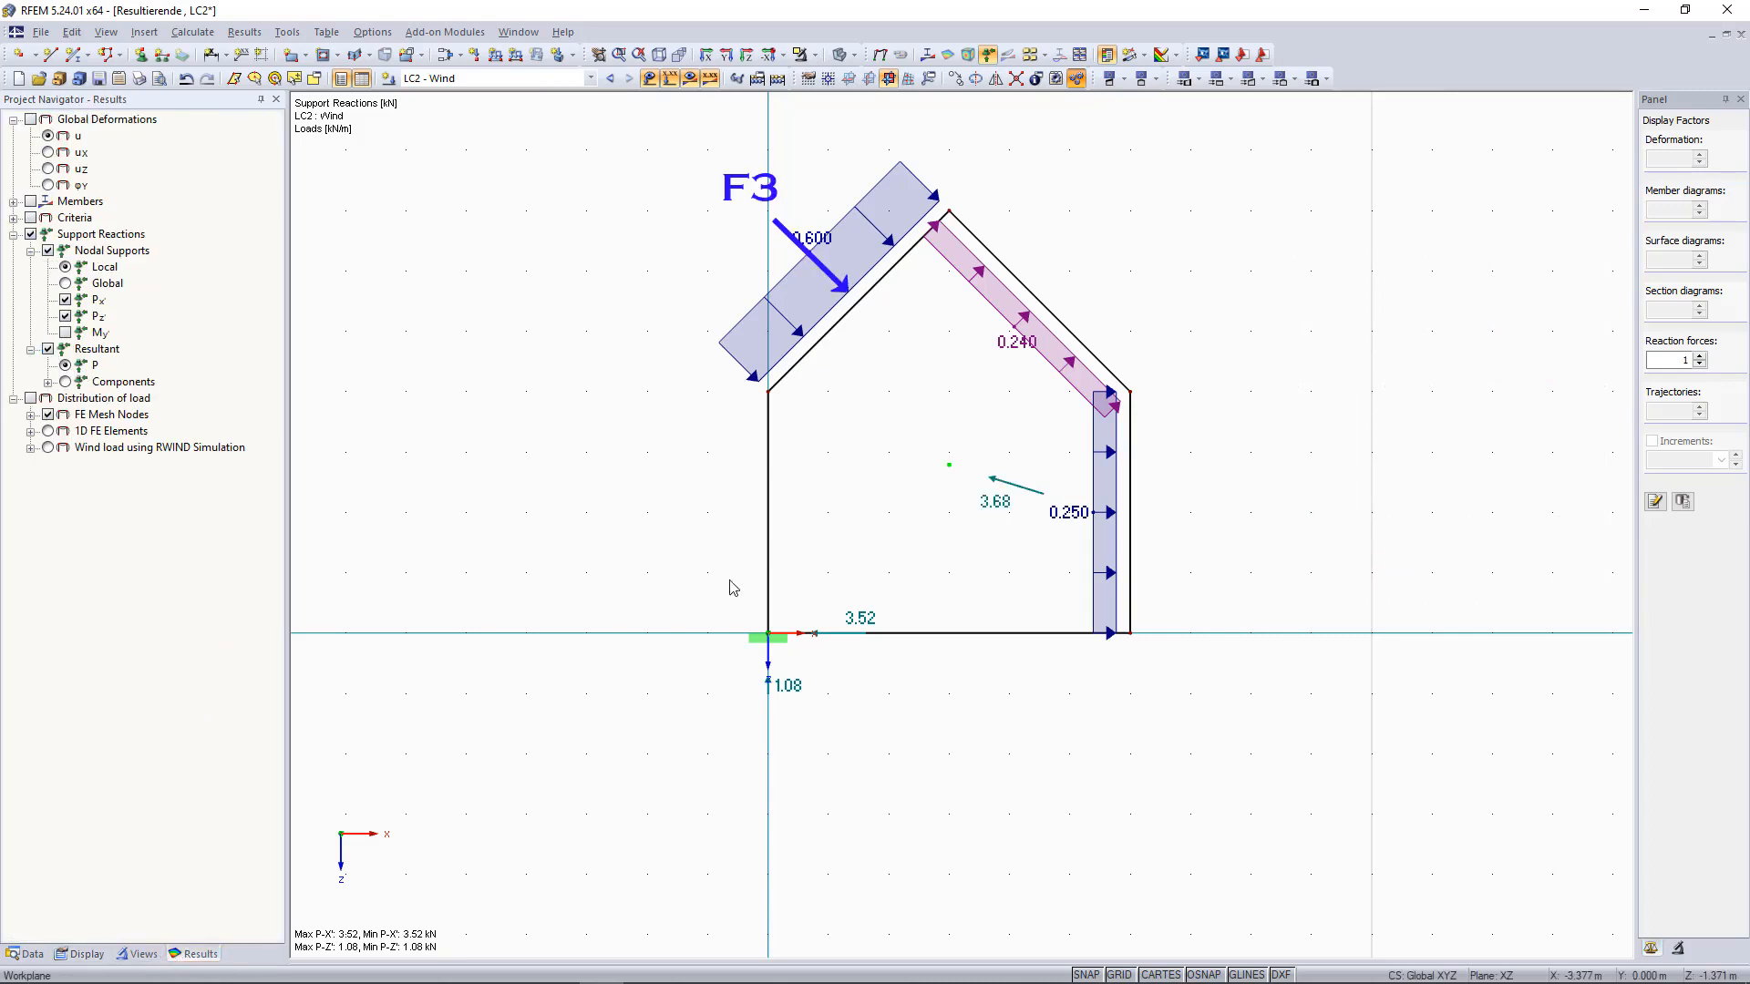